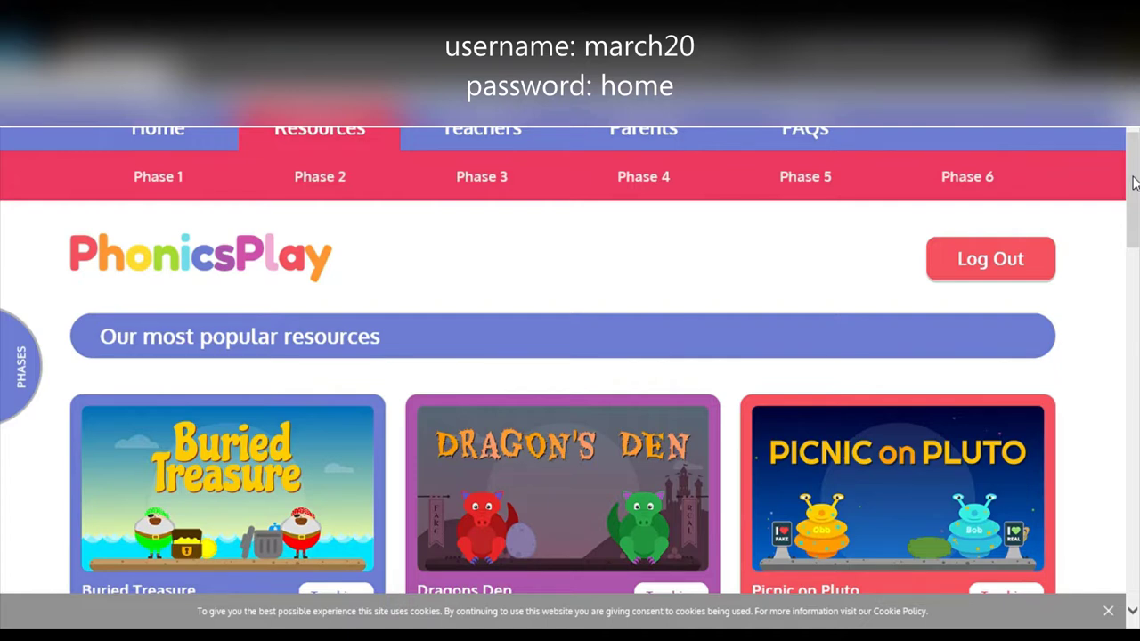
Step: Open the Picnic on Pluto game from the most popular resources on PhonicsPlay
left_click_drag(1133, 182, 1131, 224)
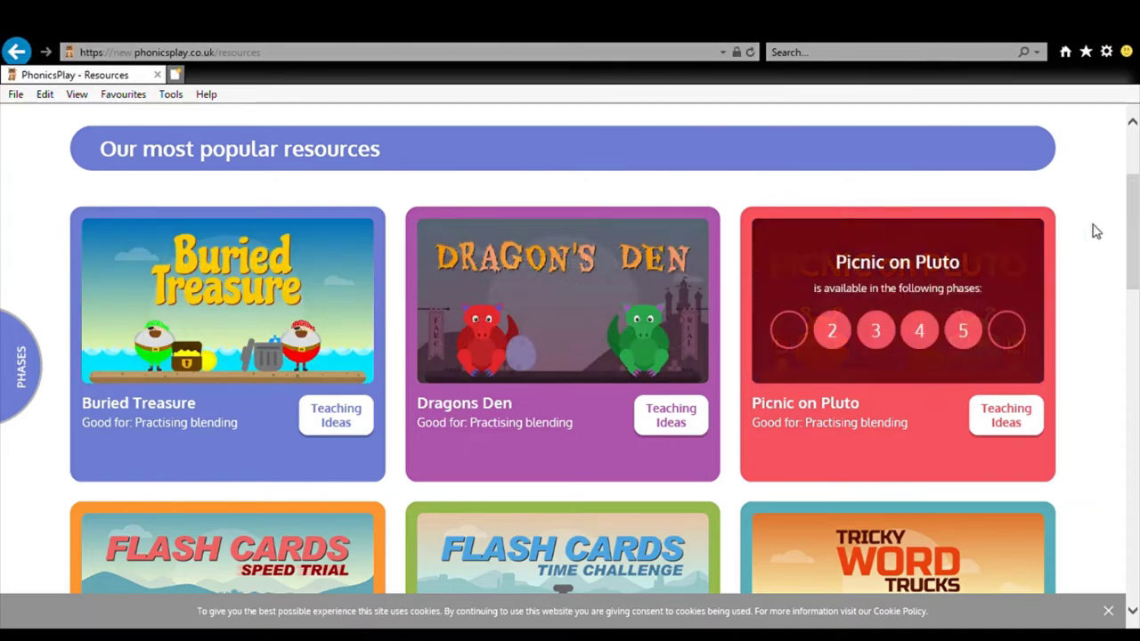
scroll(1132, 276, "down", 1)
mouse_move(904, 278)
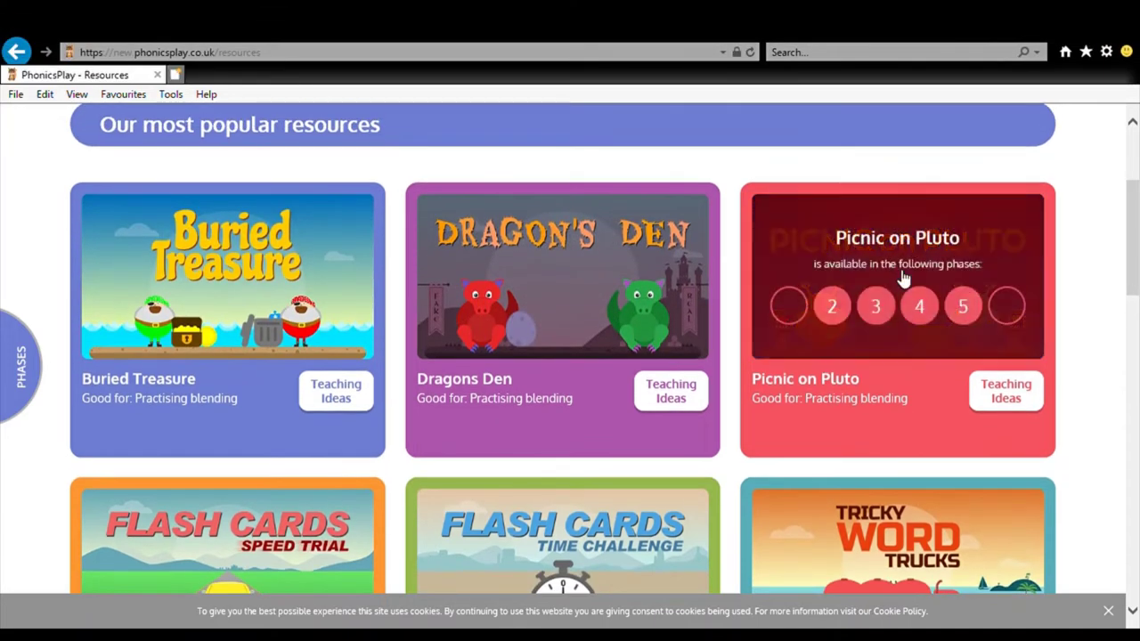
left_click(884, 312)
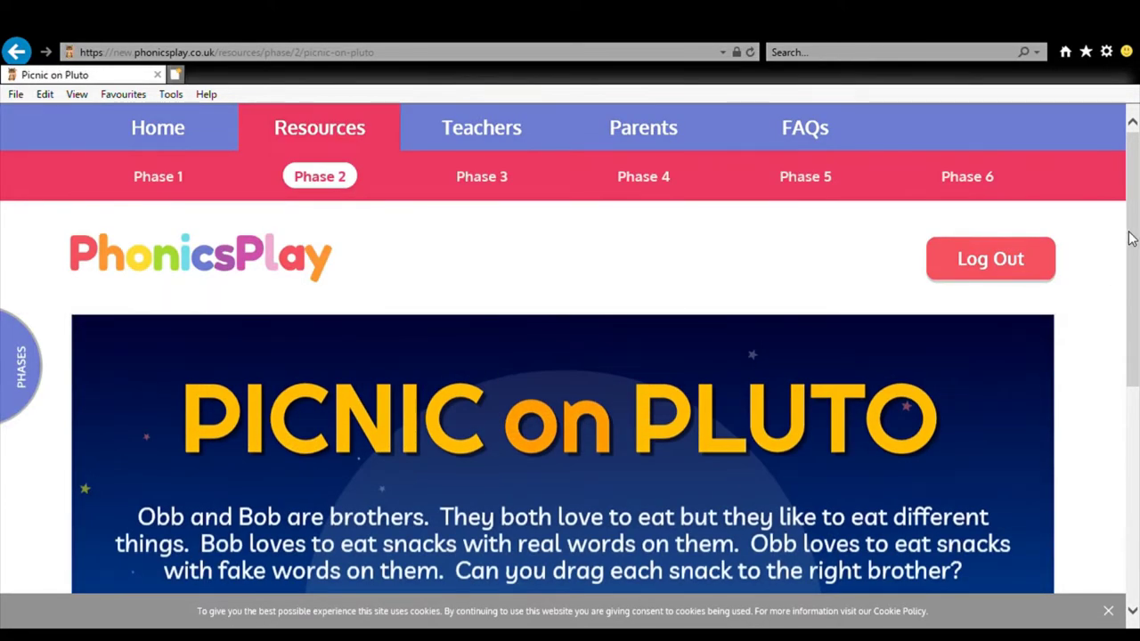
Step: Start Picnic on Pluto with Phase 3 and the +ee vowel digraph
left_click_drag(1130, 239, 1124, 354)
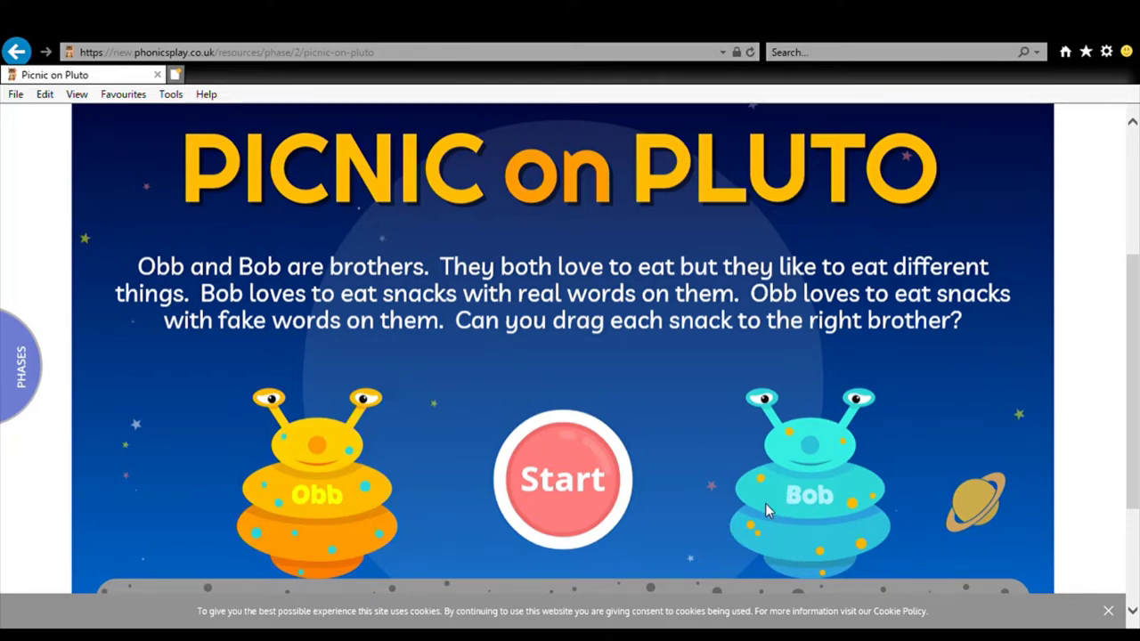
left_click(562, 499)
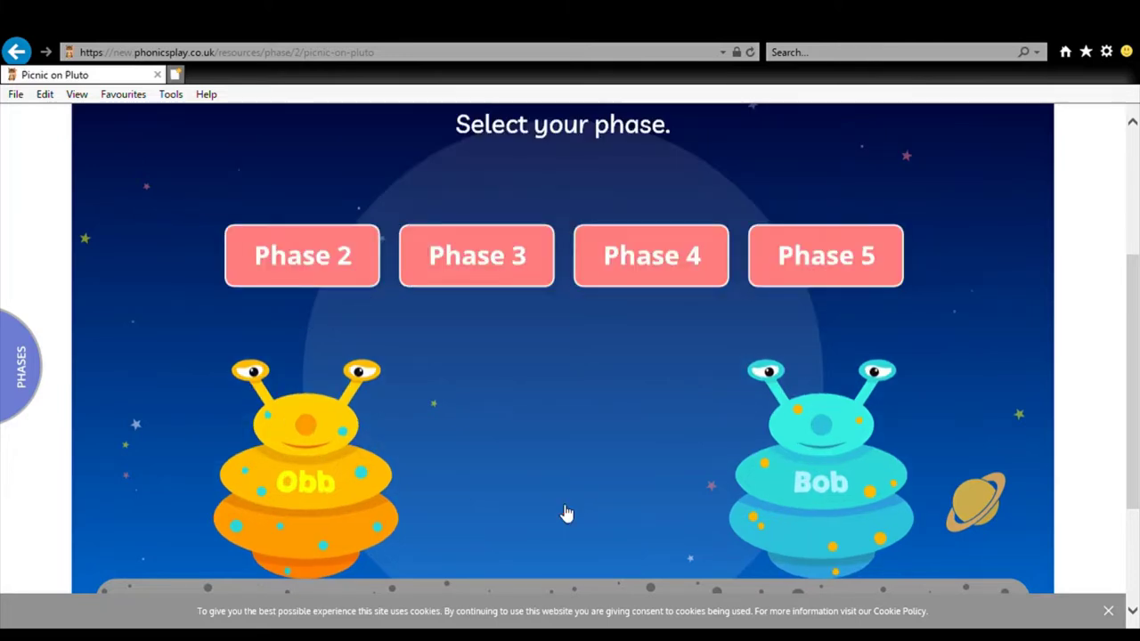
left_click(506, 245)
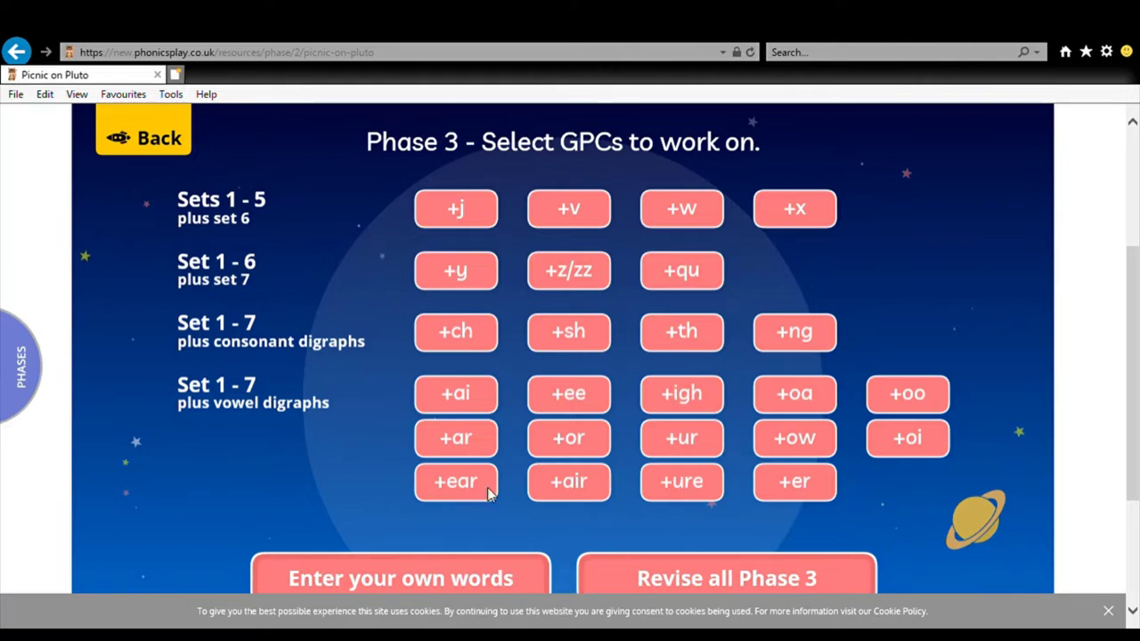
left_click(589, 410)
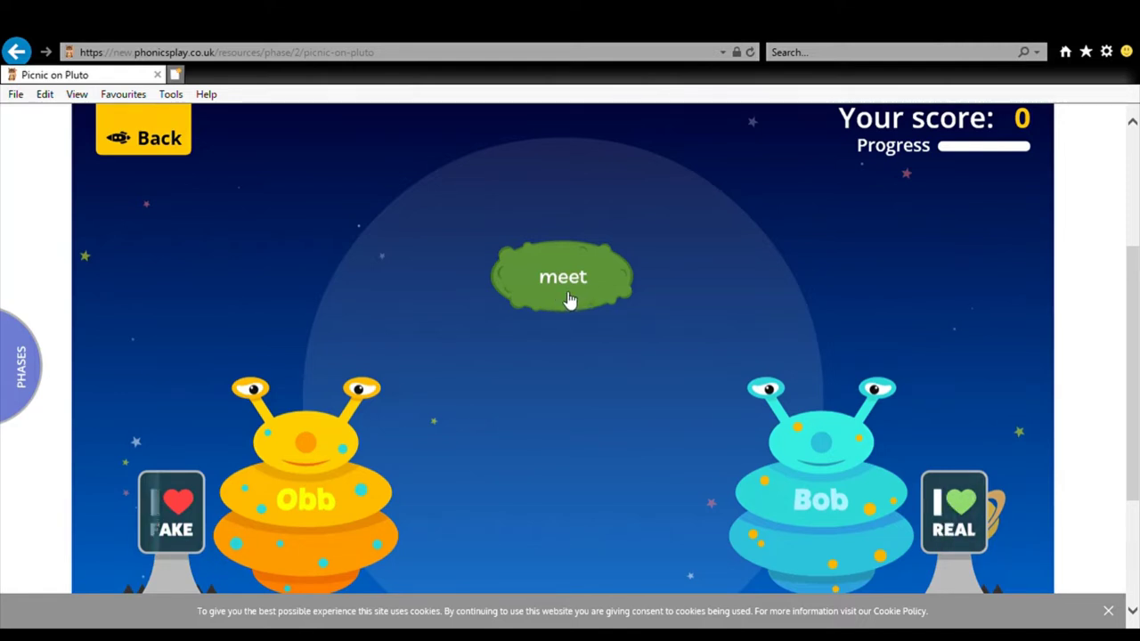
Step: Feed the real words meet and seem to Bob, and the fake words theed, queep and zeech to Obb
left_click_drag(569, 300, 571, 348)
left_click_drag(568, 296, 824, 529)
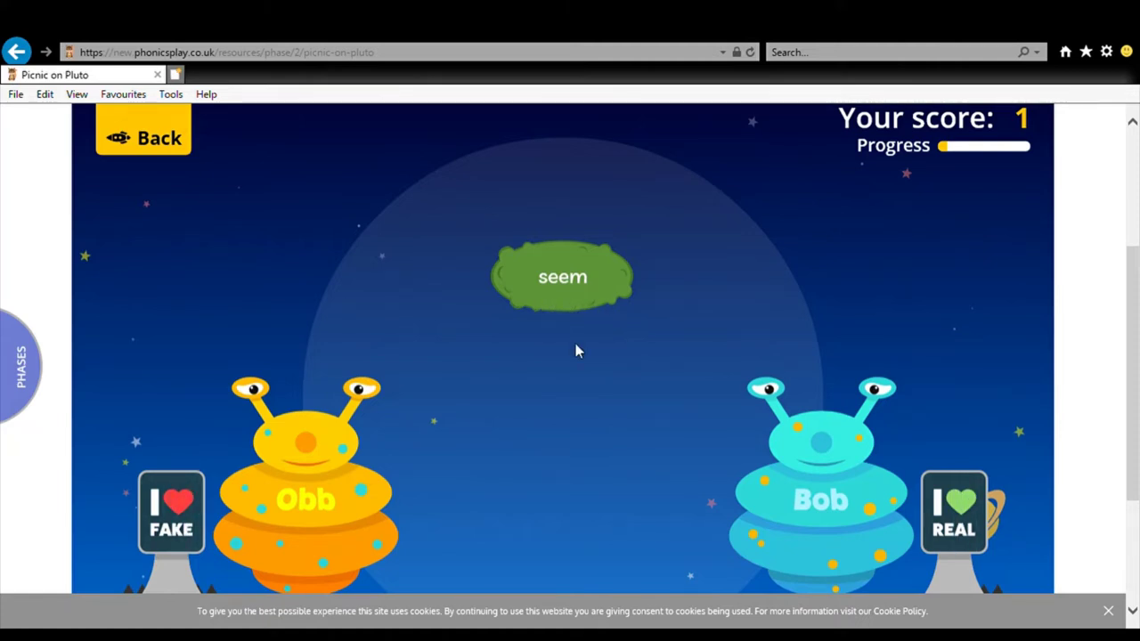
left_click_drag(567, 308, 819, 542)
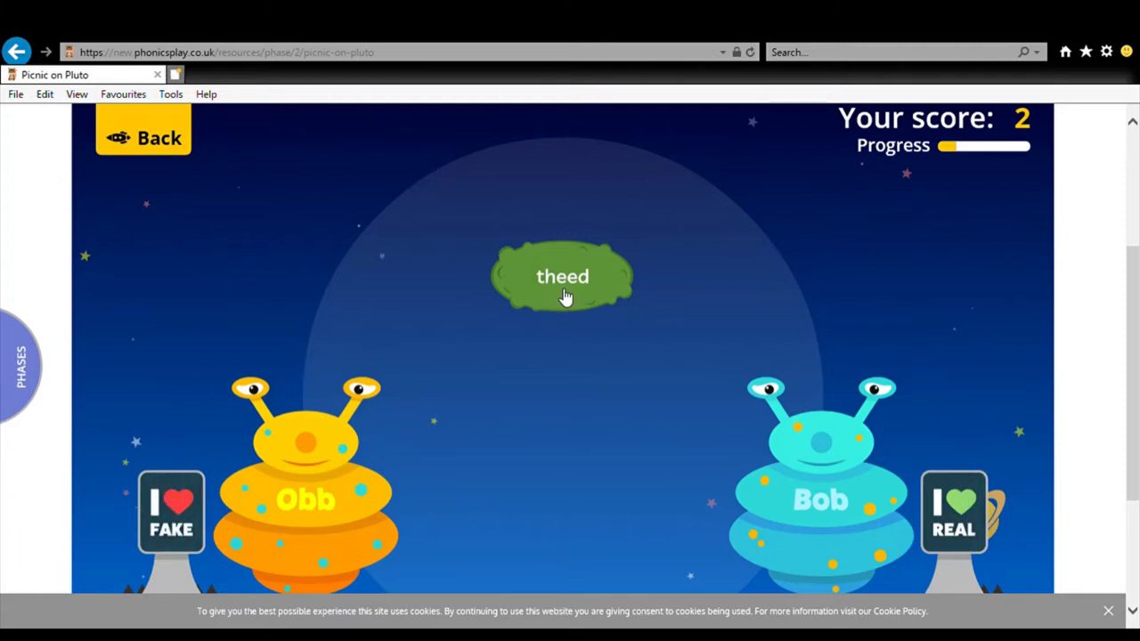
left_click_drag(565, 297, 330, 527)
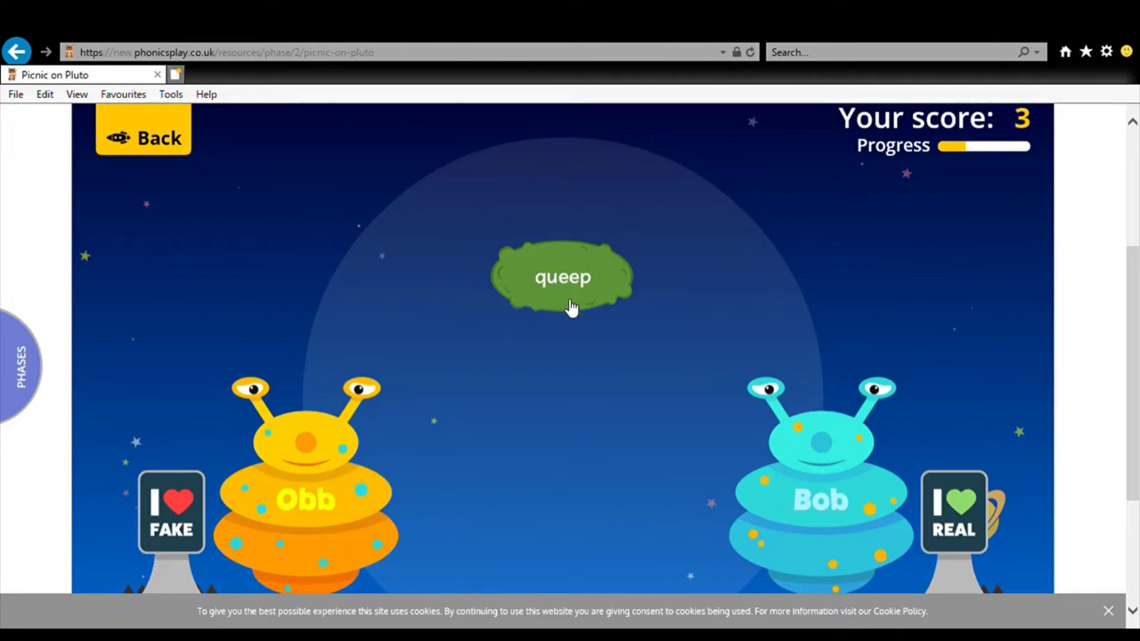
left_click_drag(570, 300, 322, 525)
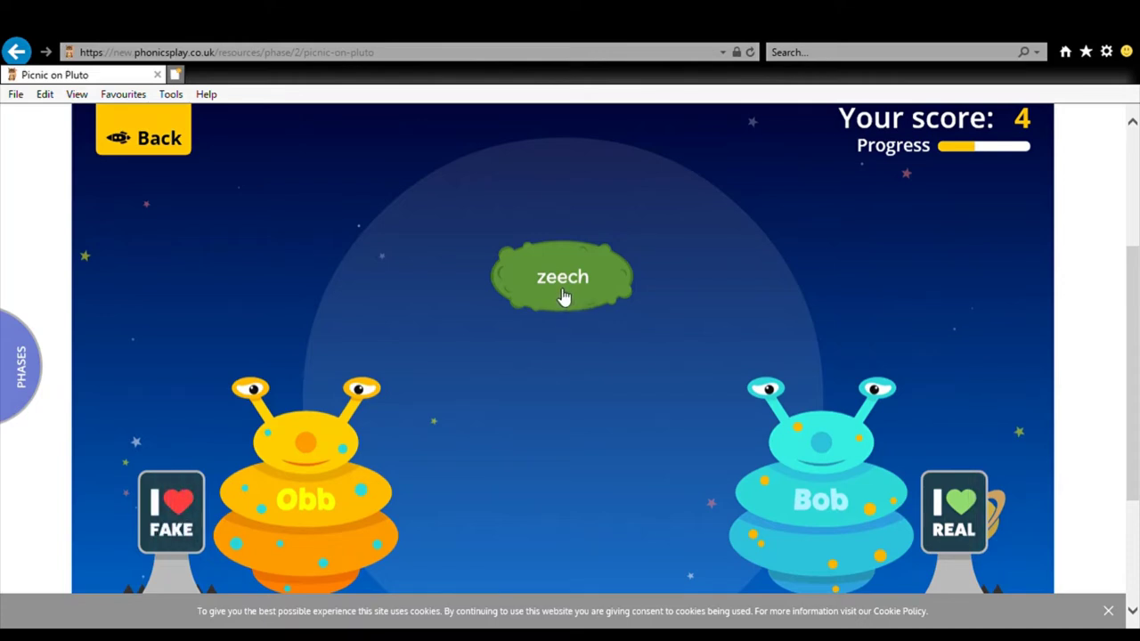
left_click_drag(566, 299, 335, 529)
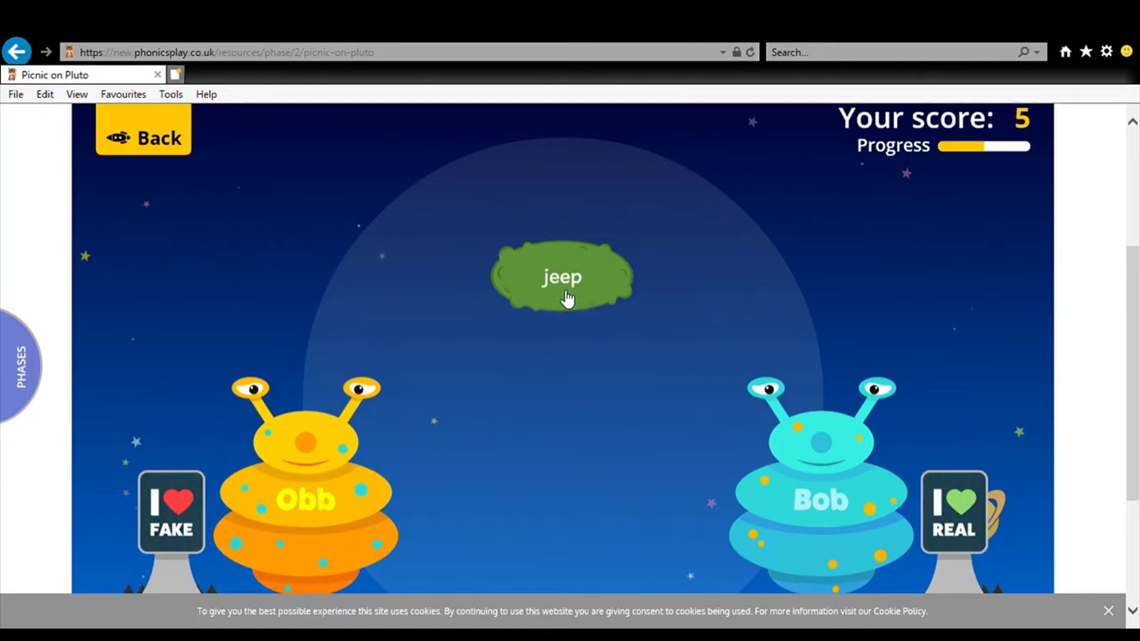
Step: Feed the real words jeep, feet, week, keep and see to Bob to finish the round
left_click_drag(566, 299, 744, 521)
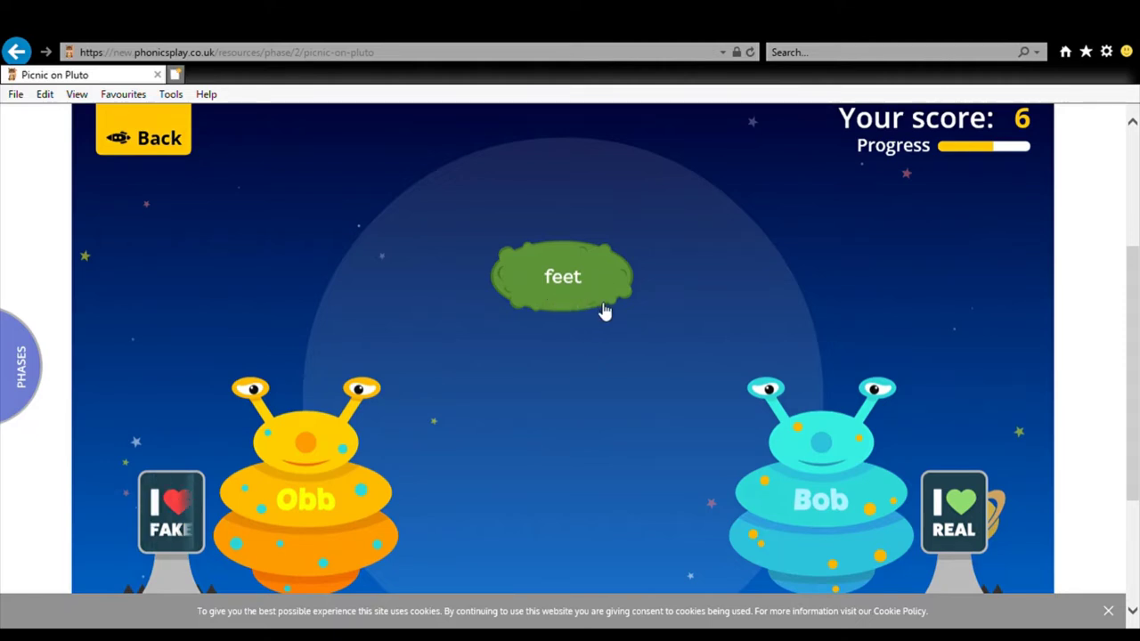
left_click_drag(575, 300, 820, 534)
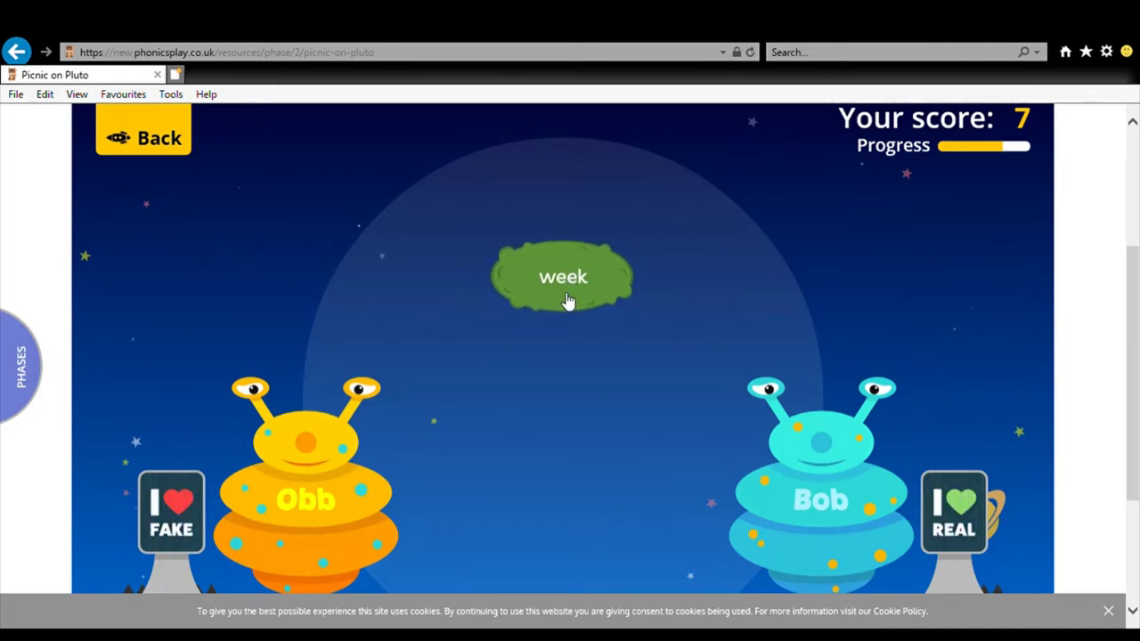
left_click_drag(563, 301, 819, 532)
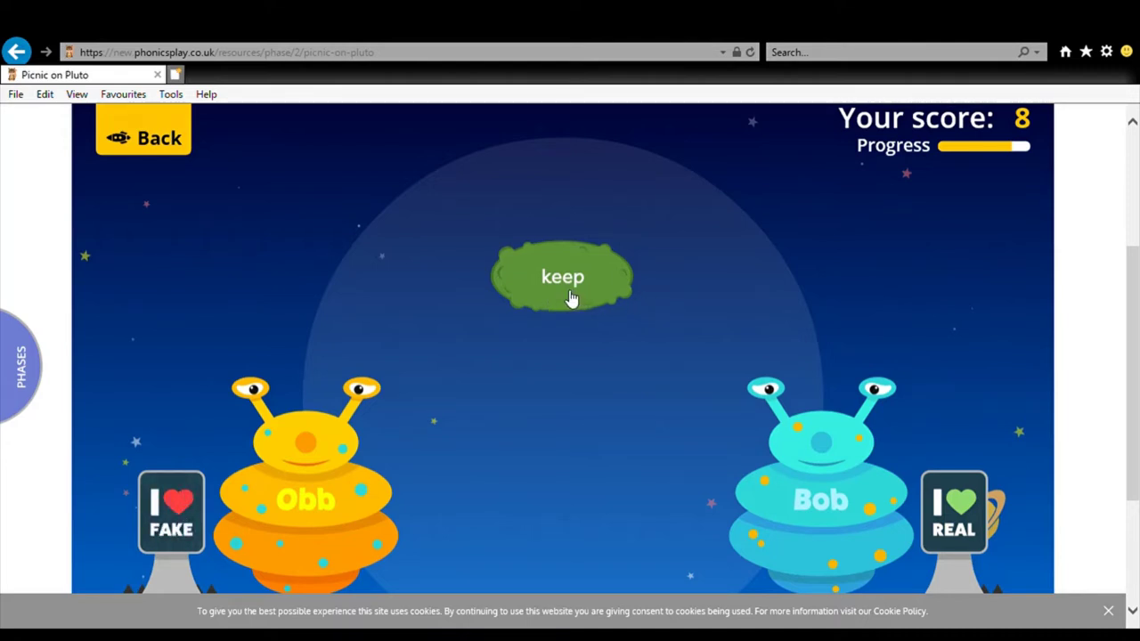
left_click_drag(570, 297, 820, 515)
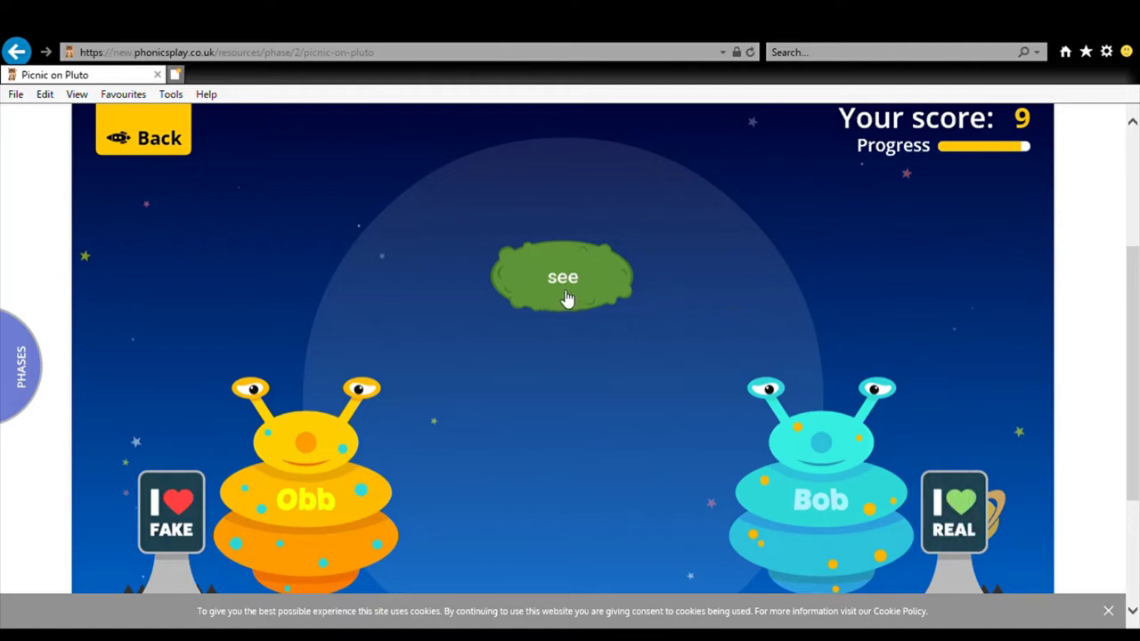
left_click_drag(567, 297, 806, 523)
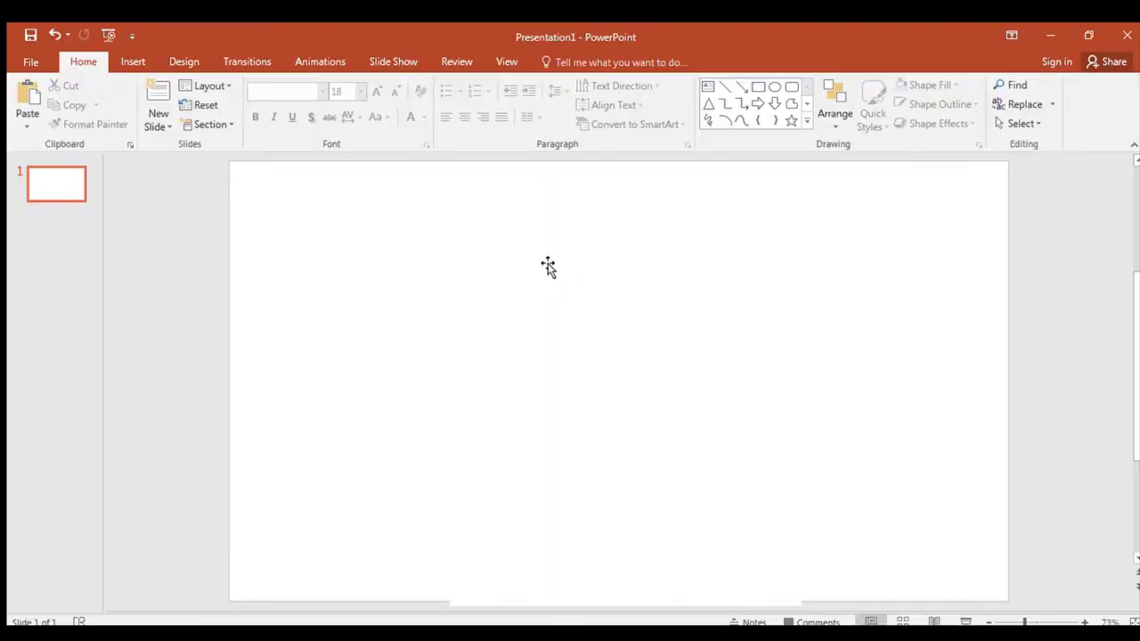
Step: In the PowerPoint presentation, reposition the white cover rectangle so that it hides all the coloured clue boxes
key("ctrl+v")
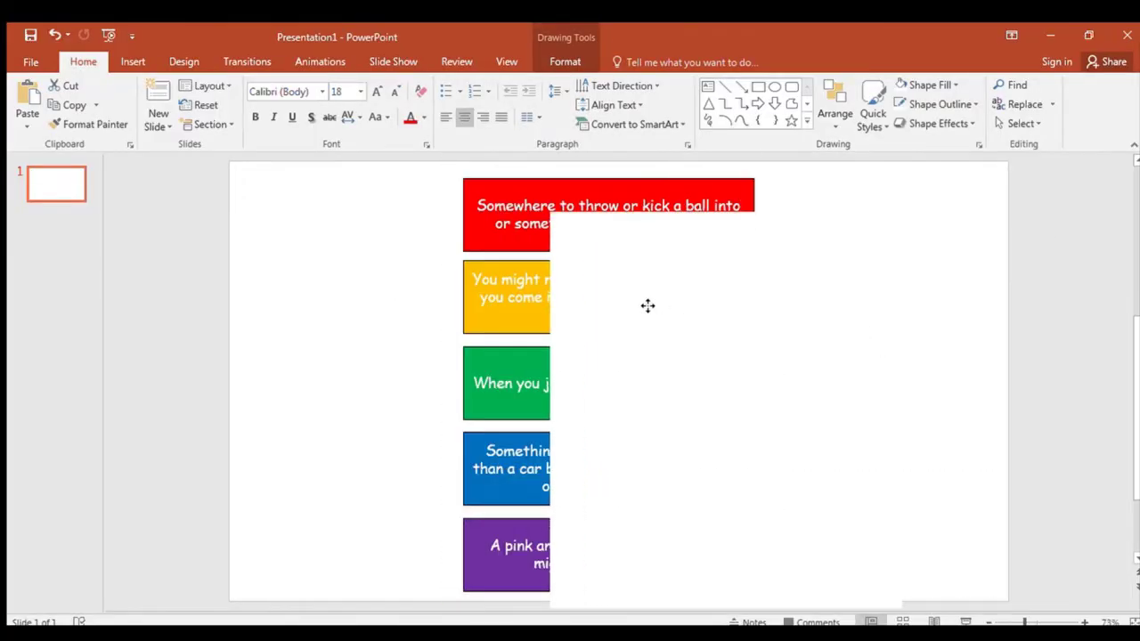
left_click_drag(555, 275, 553, 278)
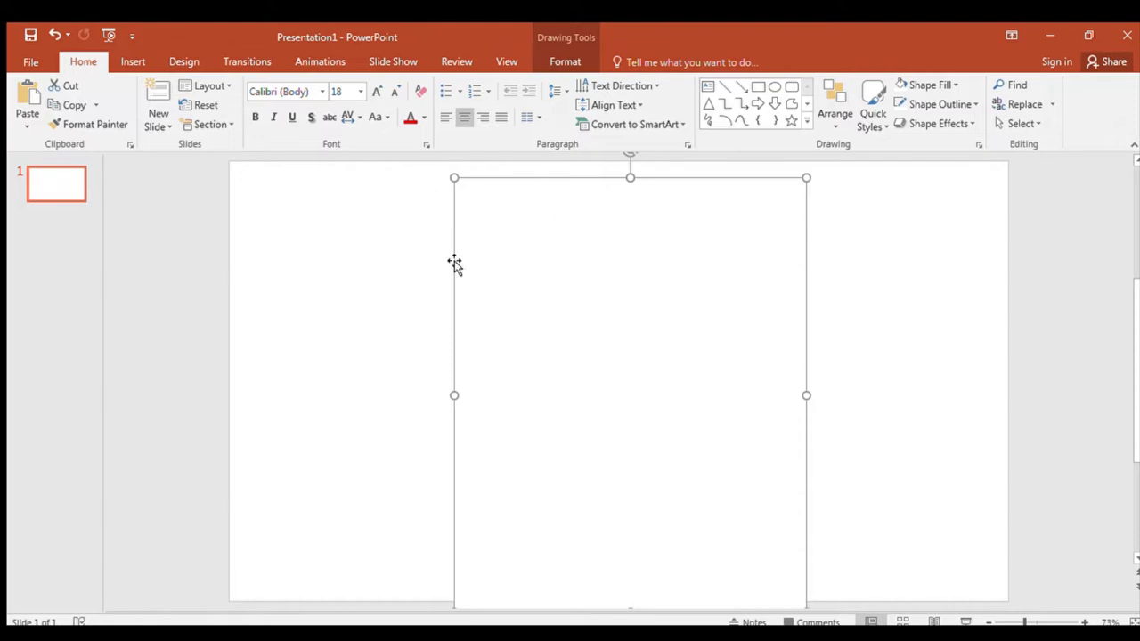
left_click(411, 242)
left_click(579, 245)
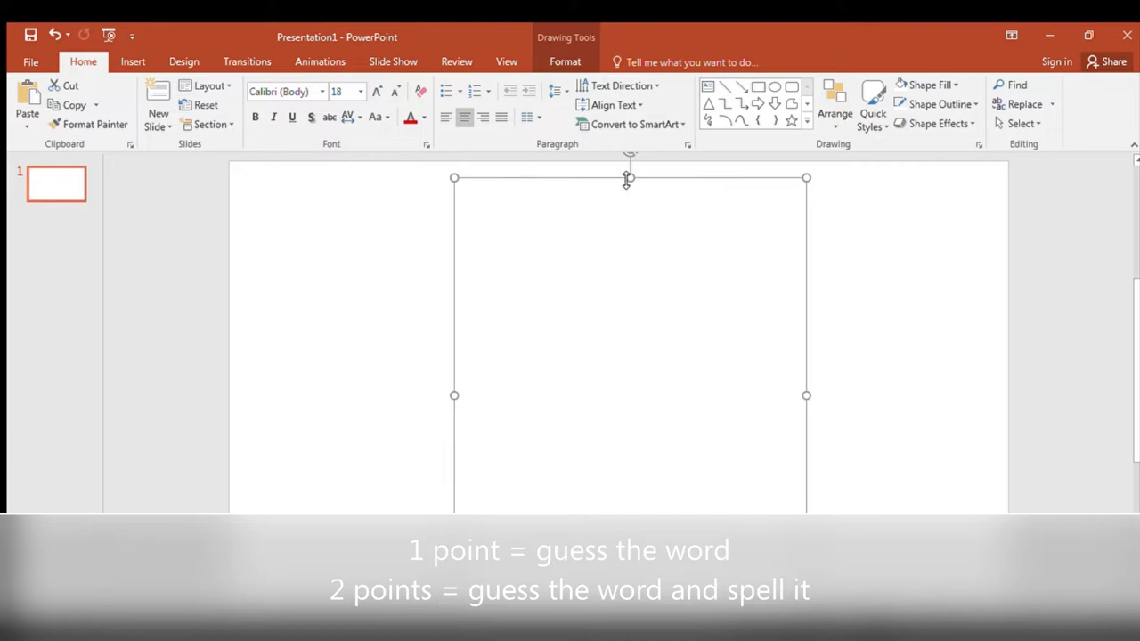
Step: Lower the top edge of the white cover rectangle to uncover only the red clue about throwing a ball or catching fish
left_click(354, 309)
left_click(616, 214)
left_click_drag(627, 179, 626, 255)
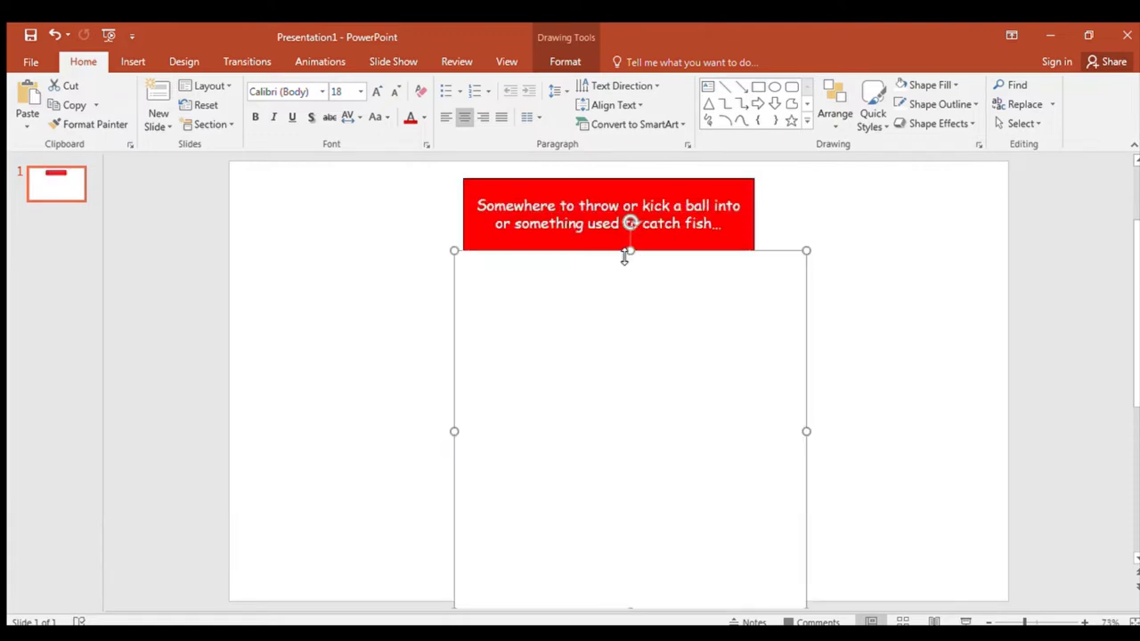
left_click(412, 251)
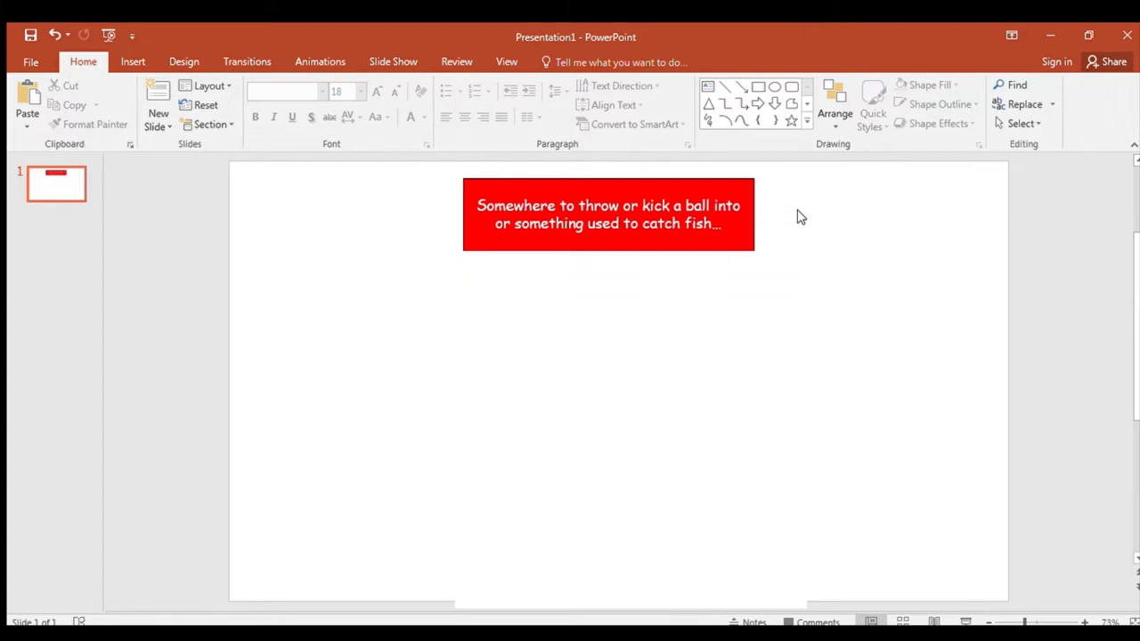
Step: Move the red clue box to the slide's upper-right corner to uncover the word net
left_click(730, 266)
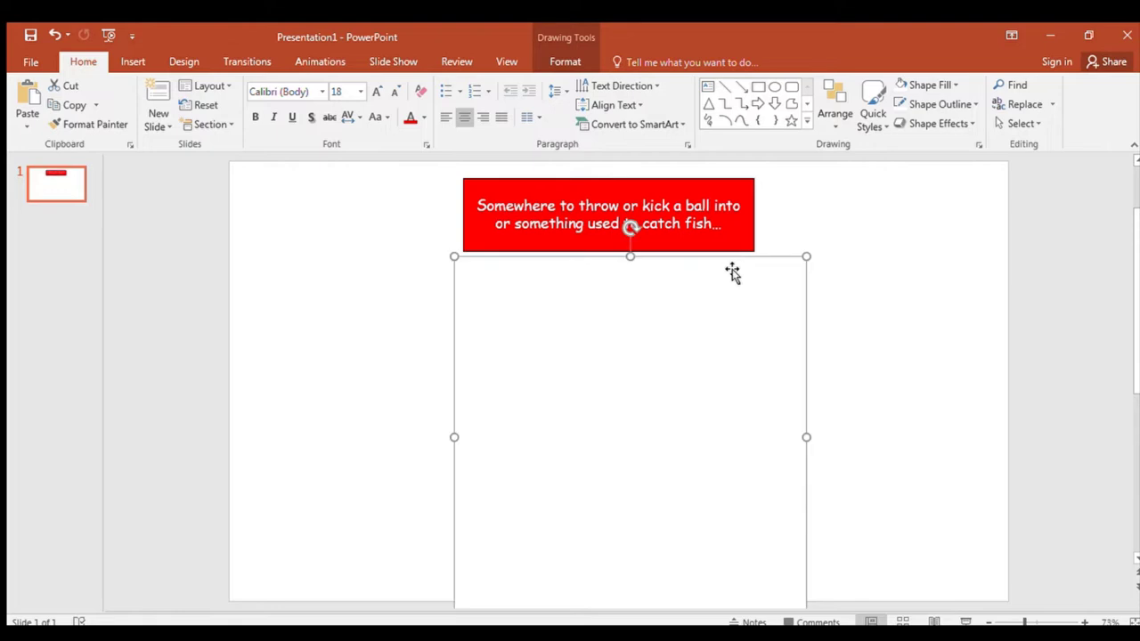
left_click(713, 193)
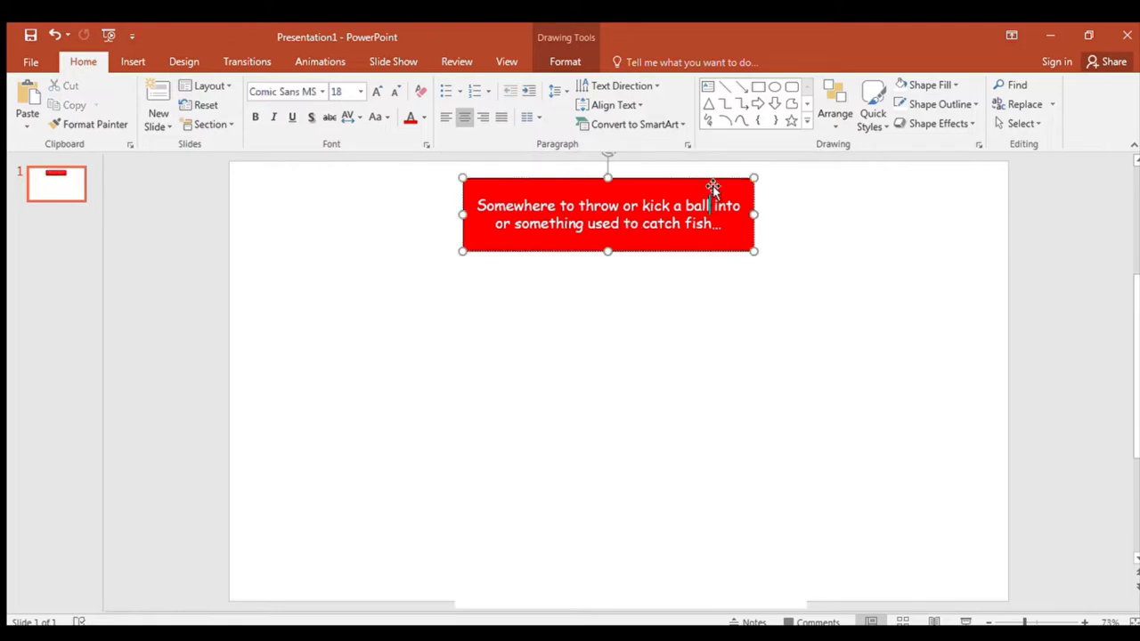
left_click_drag(712, 187, 895, 182)
left_click(762, 190)
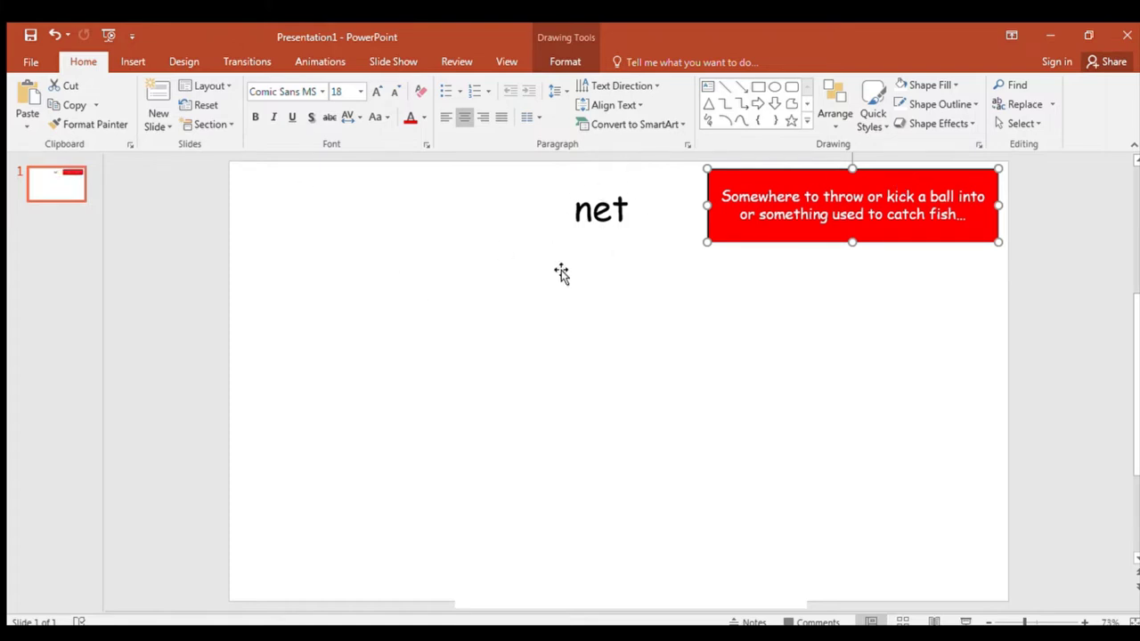
Step: Move the white cover below the yellow clue and correct "swipe" to "wipe" in the clue's text
key("ctrl+v")
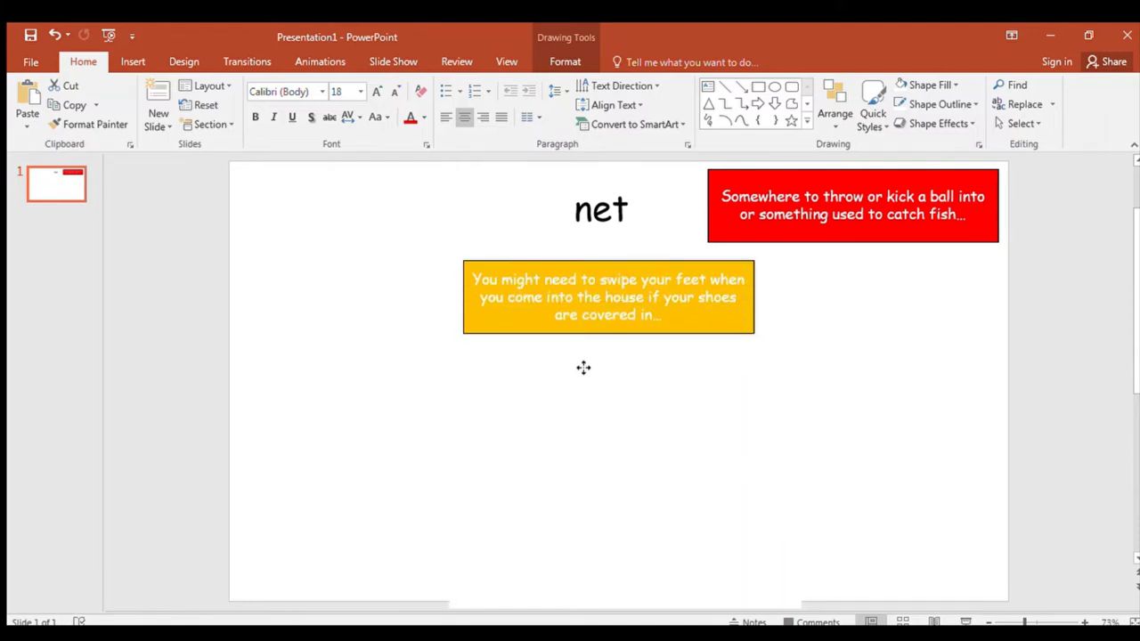
left_click(363, 383)
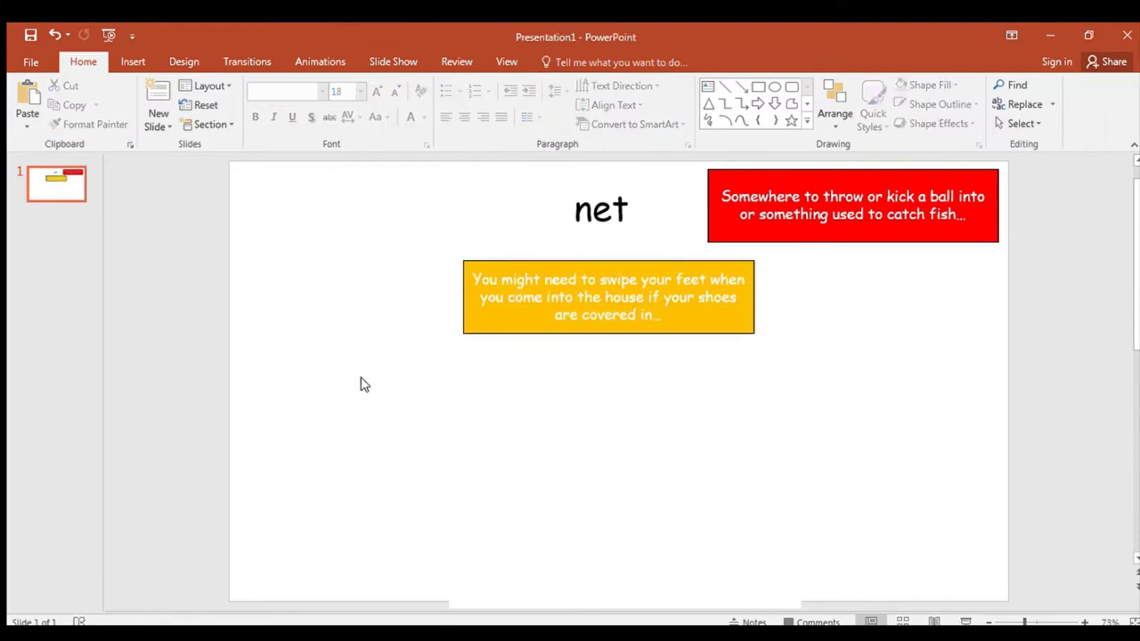
left_click(605, 284)
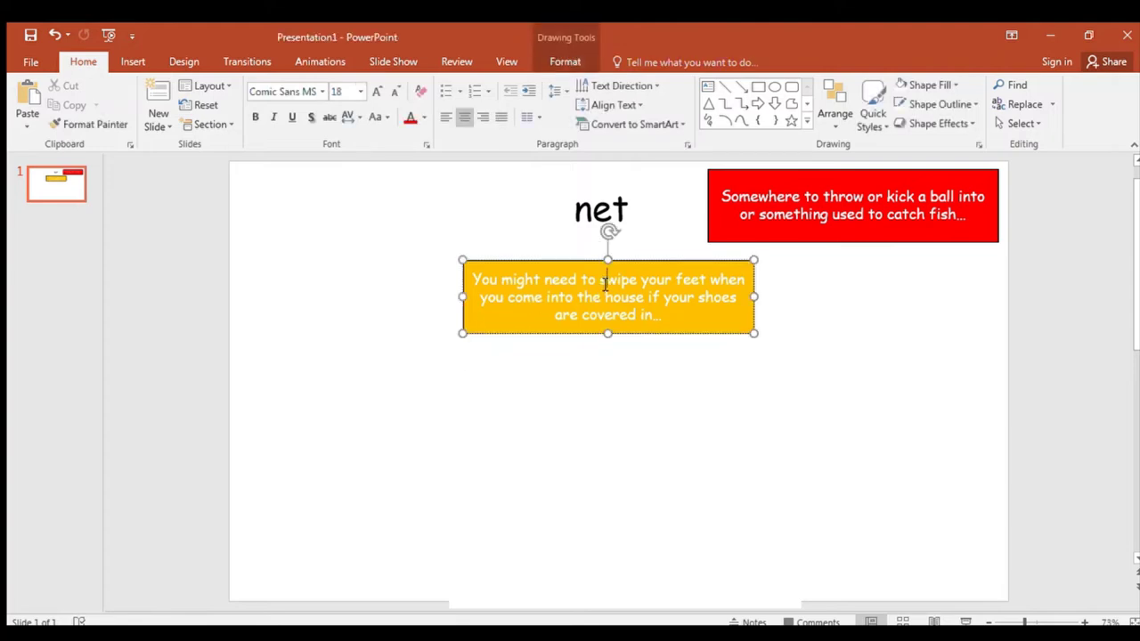
key("BackSpace")
left_click(329, 324)
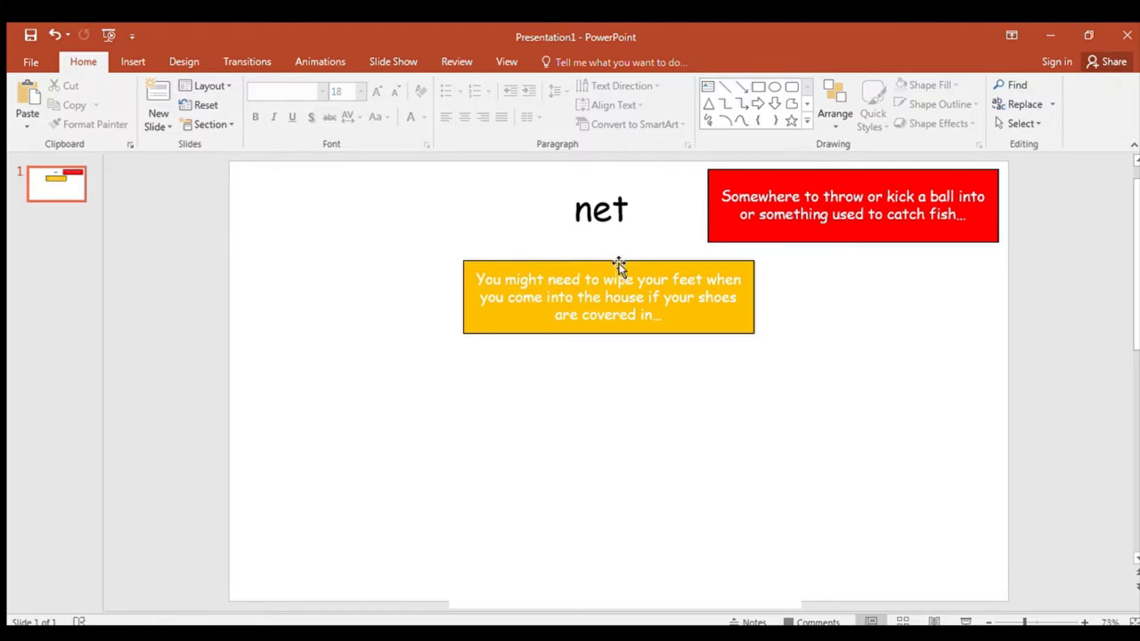
Step: Move the yellow clue box directly beneath the red clue to uncover the word mud
left_click(691, 336)
left_click(689, 331)
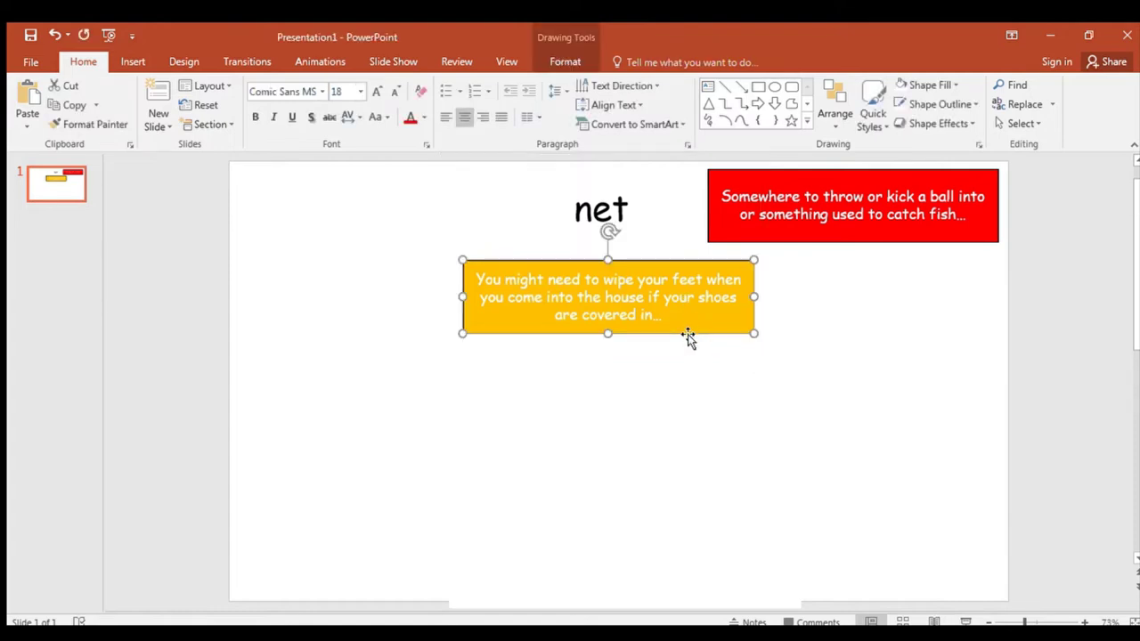
left_click_drag(687, 333, 935, 327)
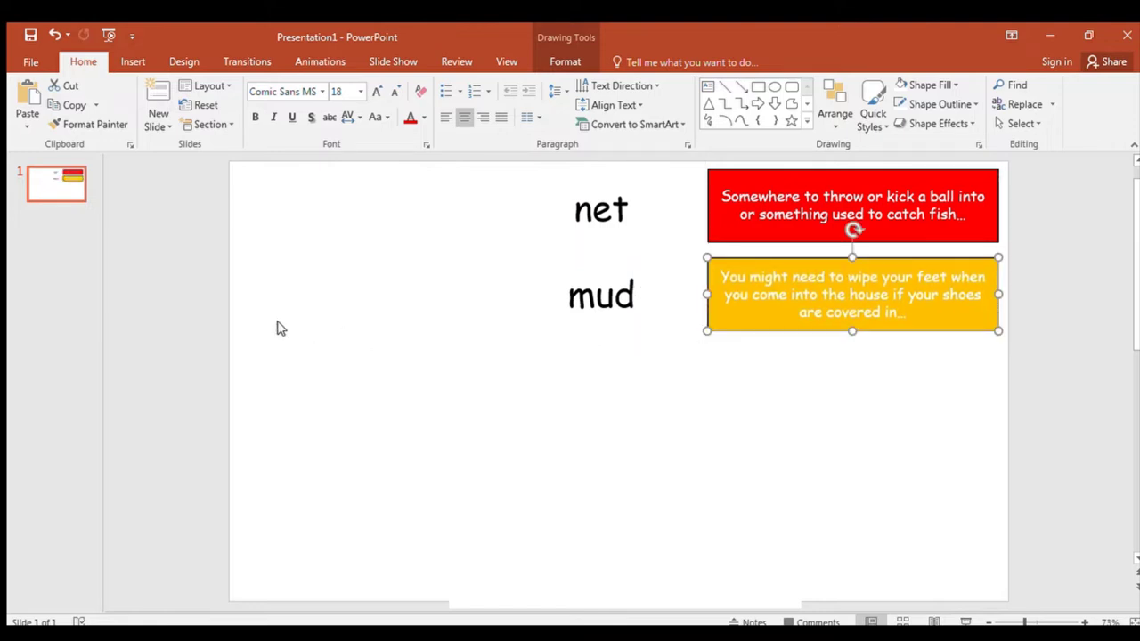
left_click(345, 262)
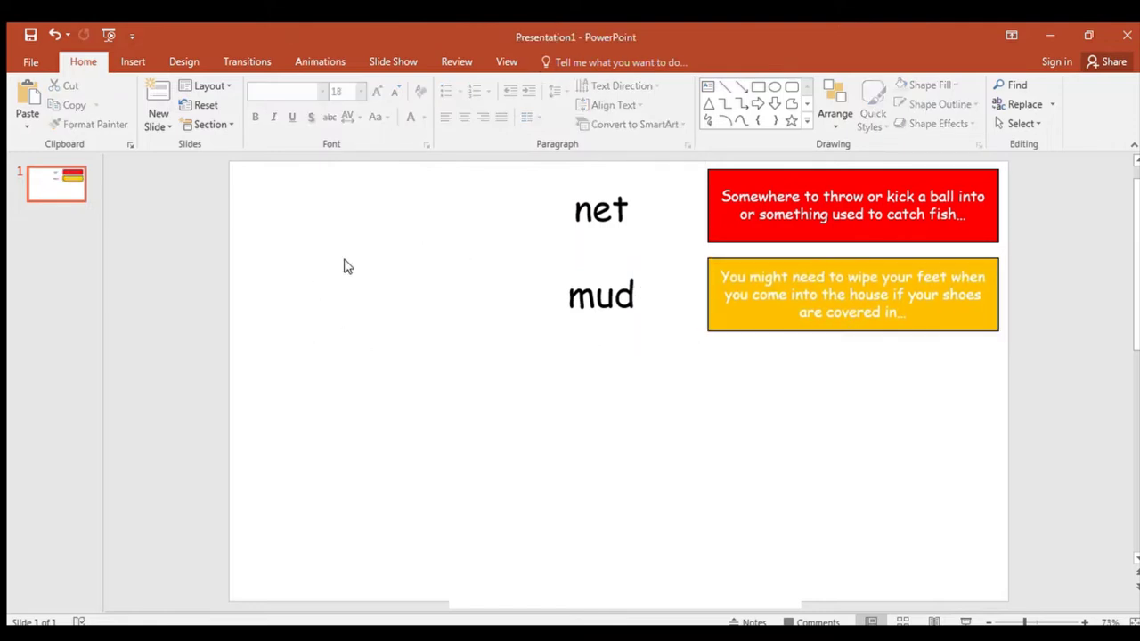
Step: Move the white cover down to uncover the green clue about jumping on one leg
key("ctrl+v")
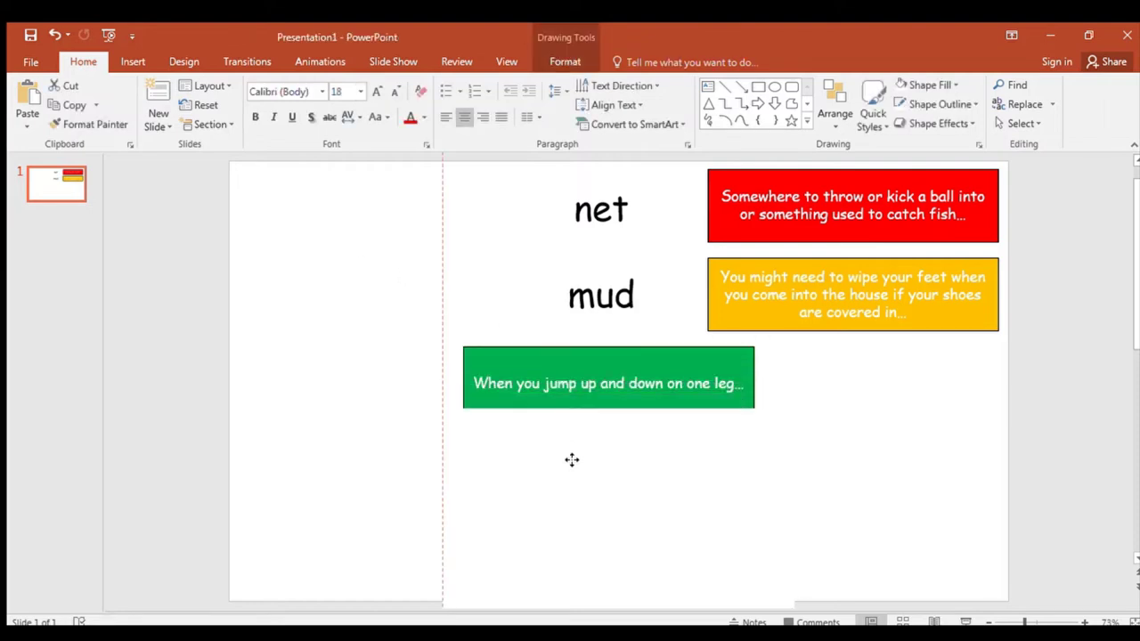
left_click_drag(571, 472, 572, 473)
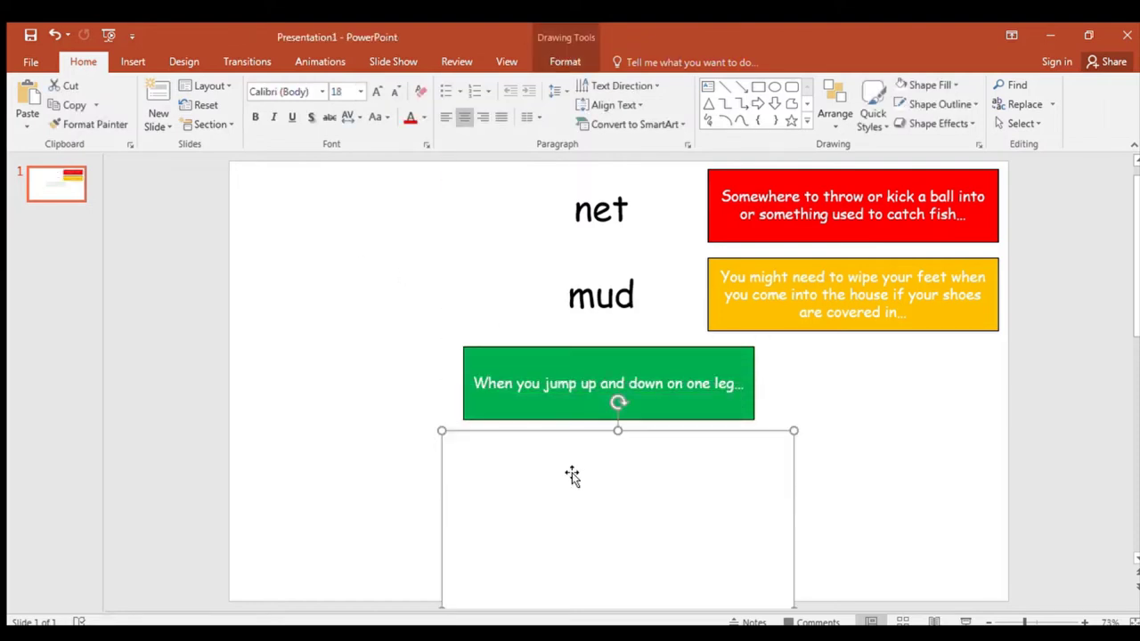
left_click(299, 438)
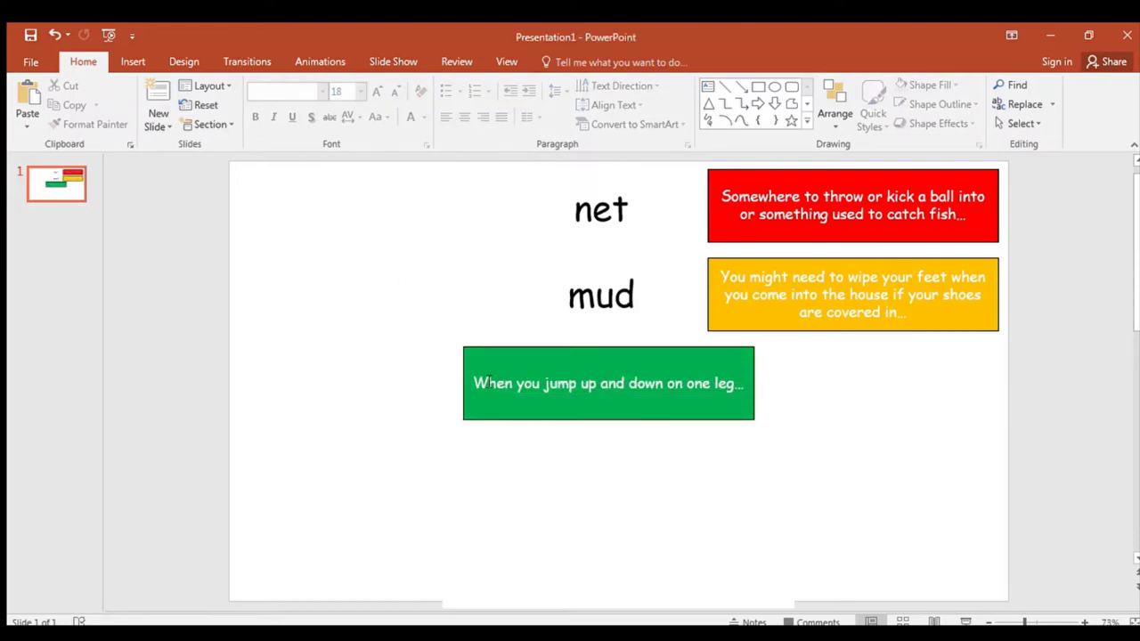
Step: Move the green clue box directly beneath the yellow clue to uncover the word hop
left_click(679, 415)
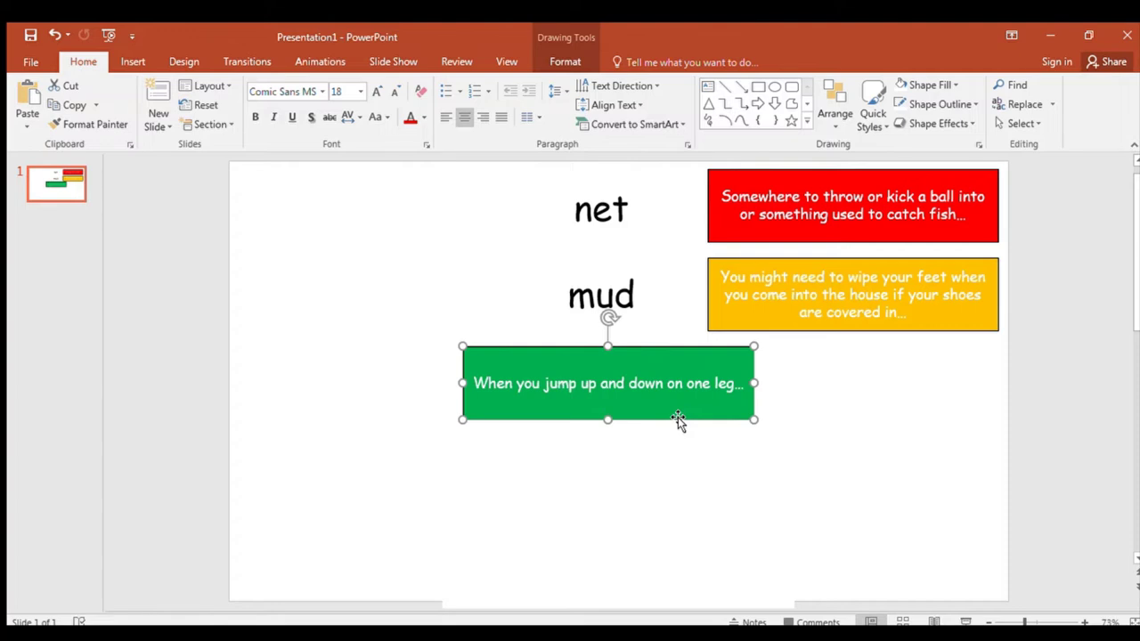
left_click_drag(678, 417, 924, 410)
left_click(321, 299)
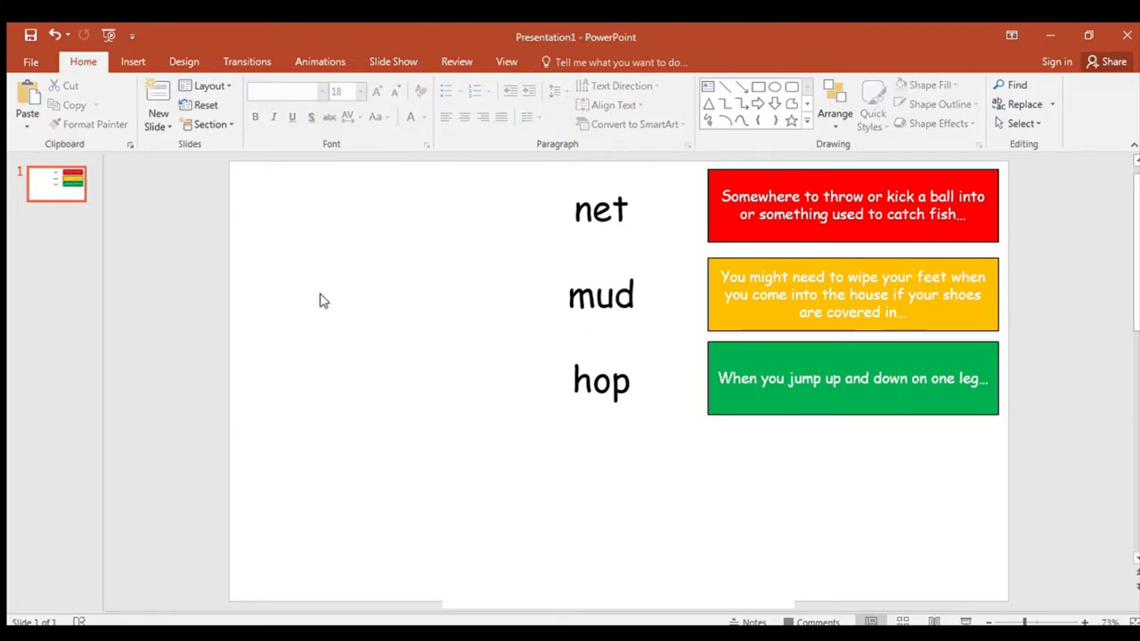
Step: Move the white cover down to uncover the blue clue about something you can drive
left_click_drag(537, 437, 564, 489)
left_click(503, 420)
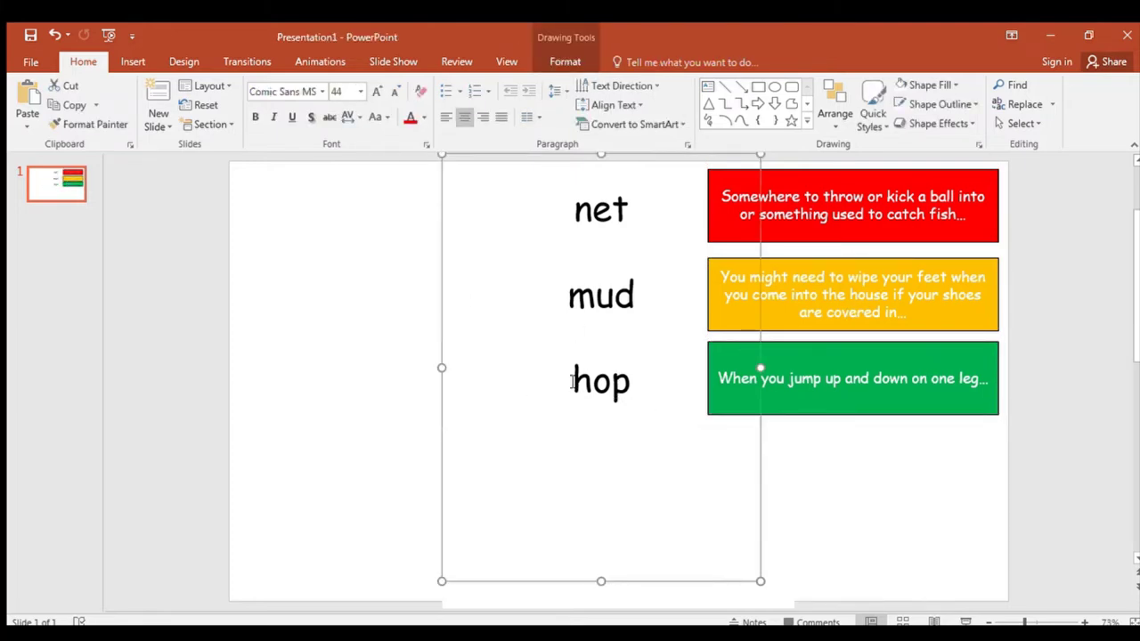
left_click(359, 461)
left_click(547, 476)
key("ctrl+v")
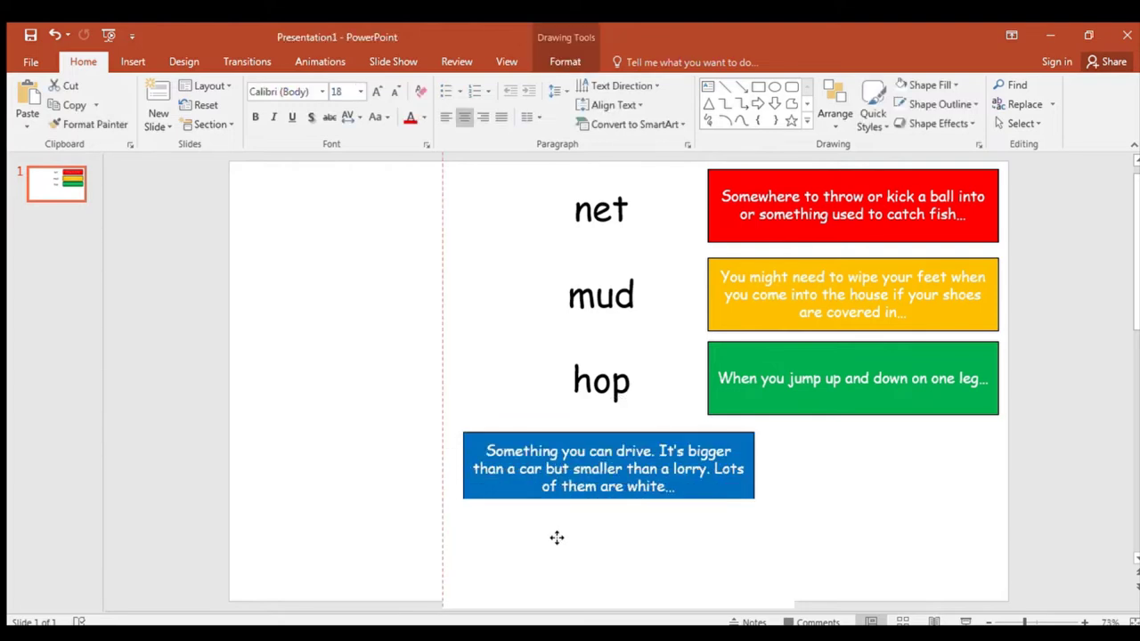
left_click(344, 488)
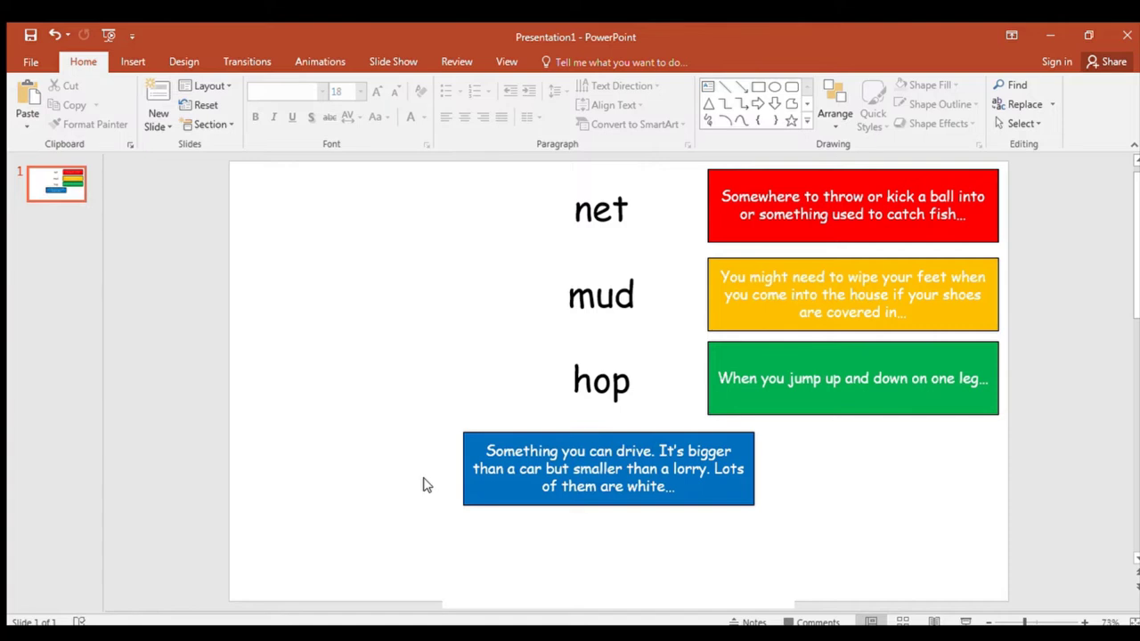
Step: Move the blue clue box directly beneath the green clue to uncover the word van
left_click(506, 442)
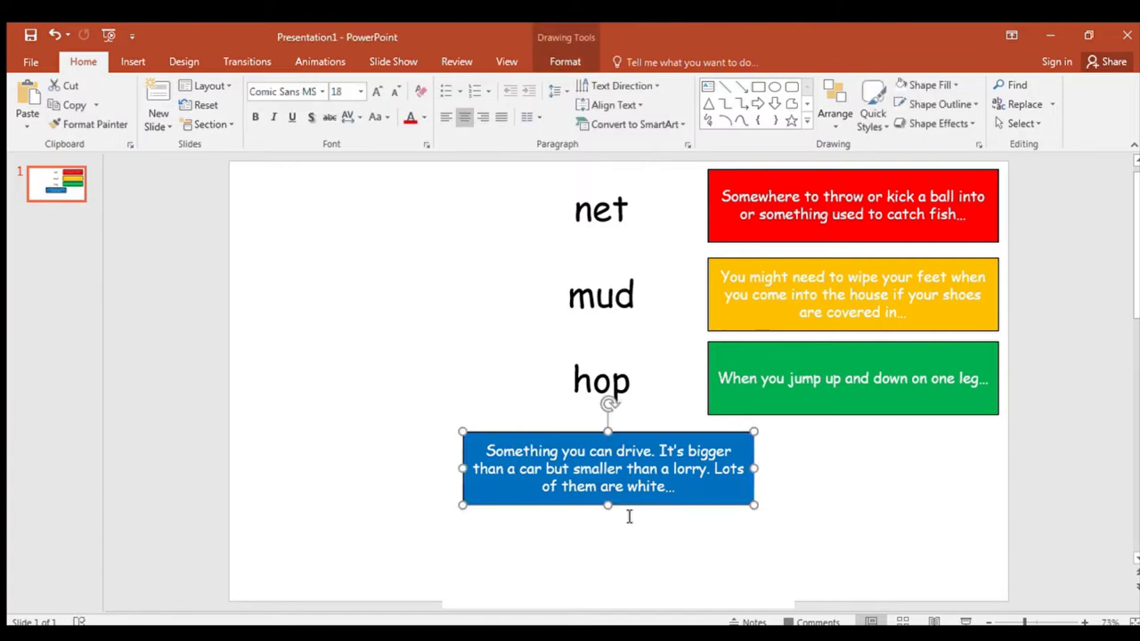
left_click_drag(578, 504, 823, 491)
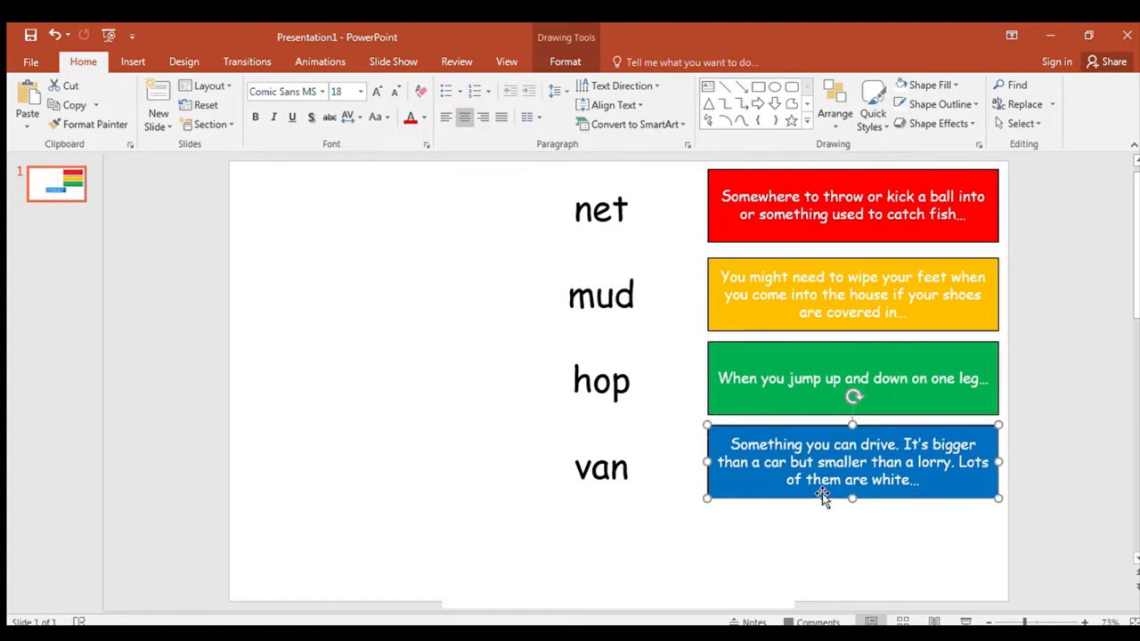
left_click(260, 394)
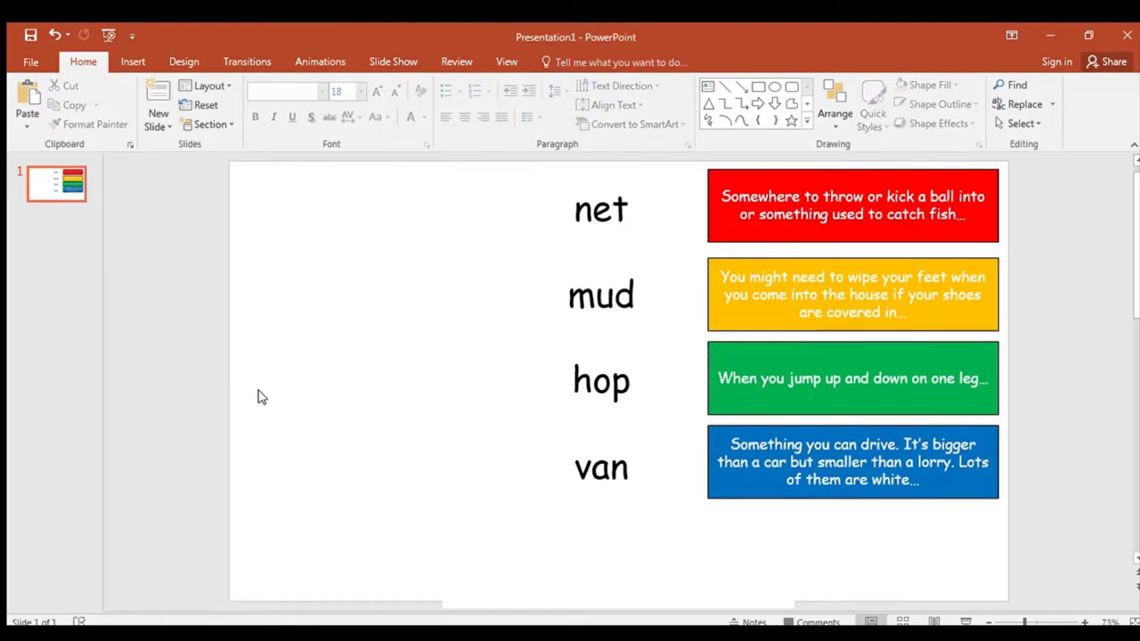
Step: Move the white cover off the slide's lower edge to uncover the purple clue about a pink farm animal
mouse_move(570, 565)
left_mouse_down()
mouse_move(585, 537)
mouse_move(578, 606)
mouse_move(578, 580)
left_mouse_up()
left_click(414, 462)
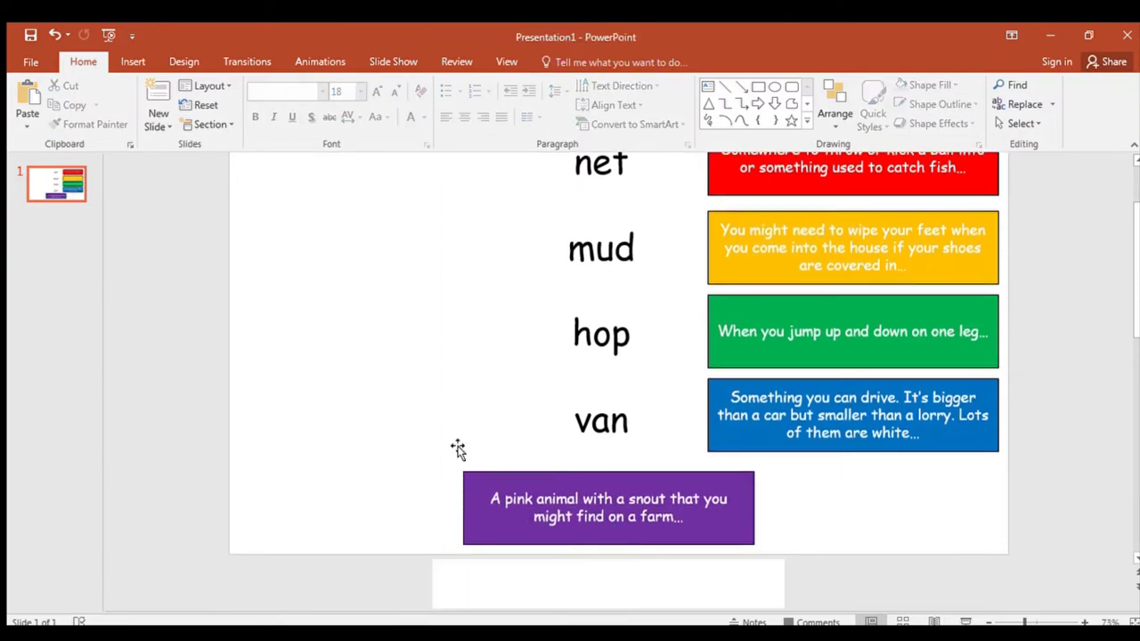
left_click_drag(1133, 268, 1133, 224)
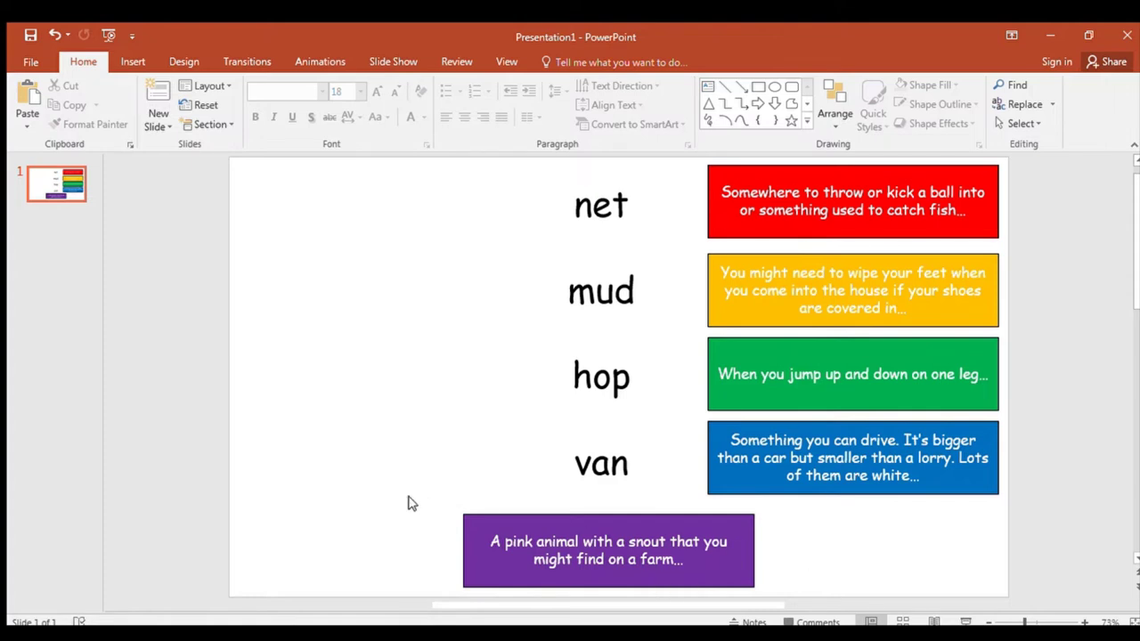
Step: Move the purple clue box directly beneath the blue clue to uncover the last answer word
left_click(465, 584)
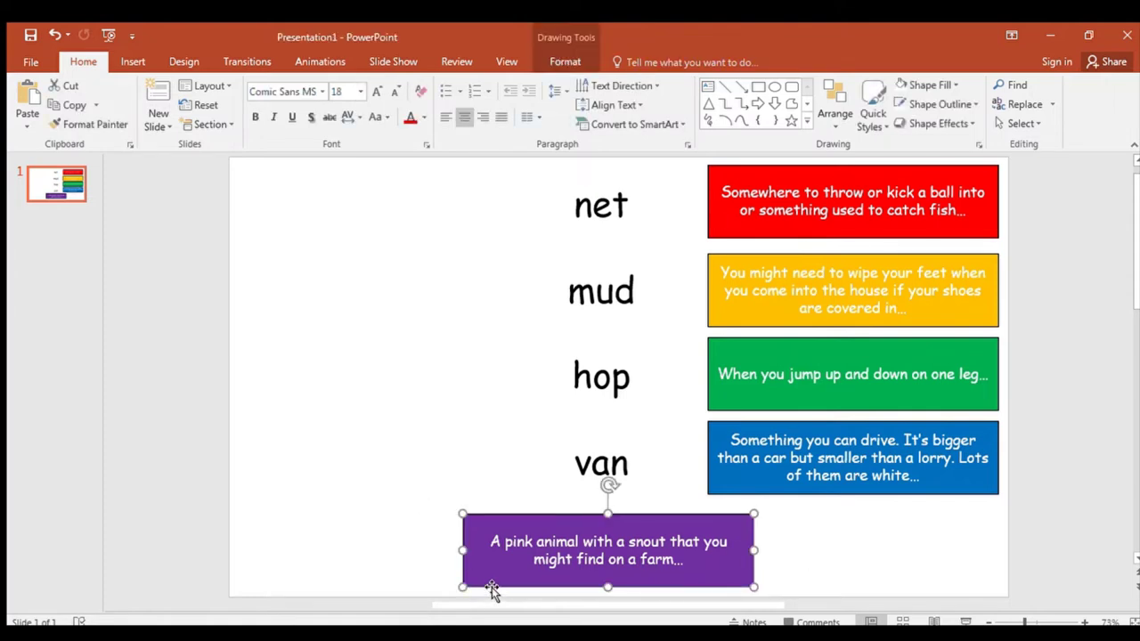
left_click_drag(492, 591, 735, 577)
left_click(456, 436)
left_click(401, 435)
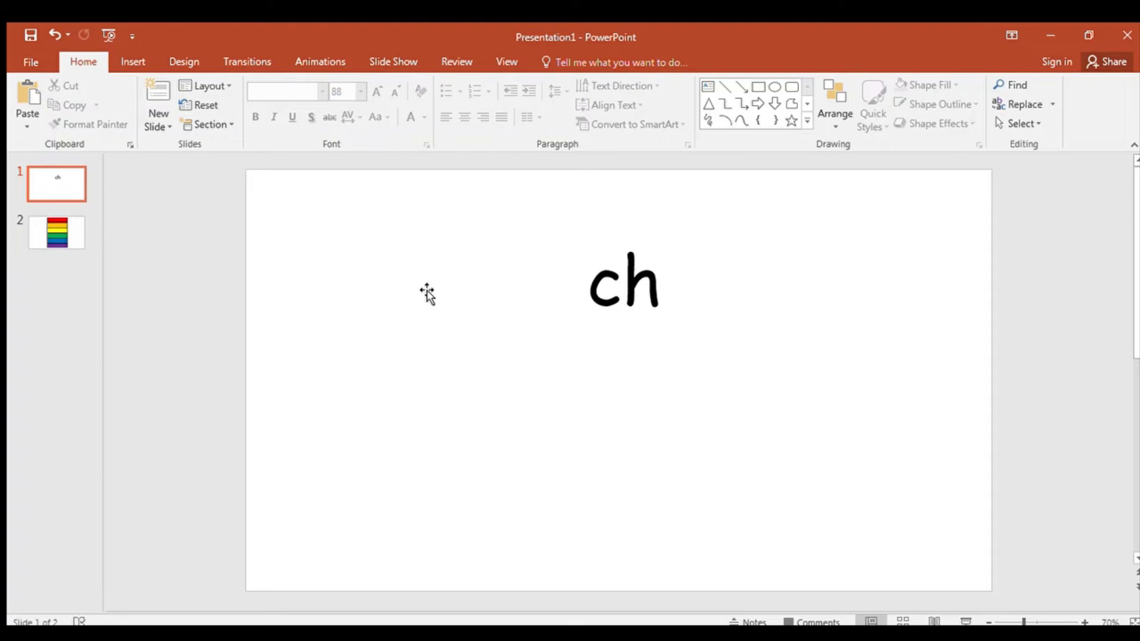
Step: Move the ch text box toward the left side of the slide, keeping its height
left_click(622, 320)
left_click(643, 344)
left_click(672, 325)
left_click_drag(676, 326, 523, 334)
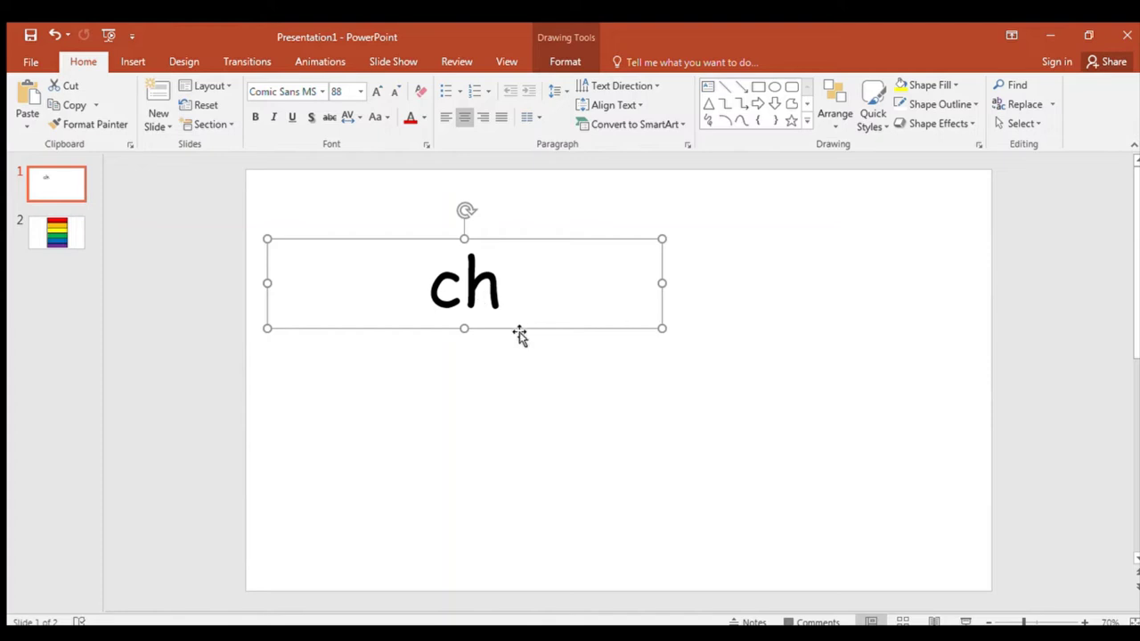
left_click(577, 392)
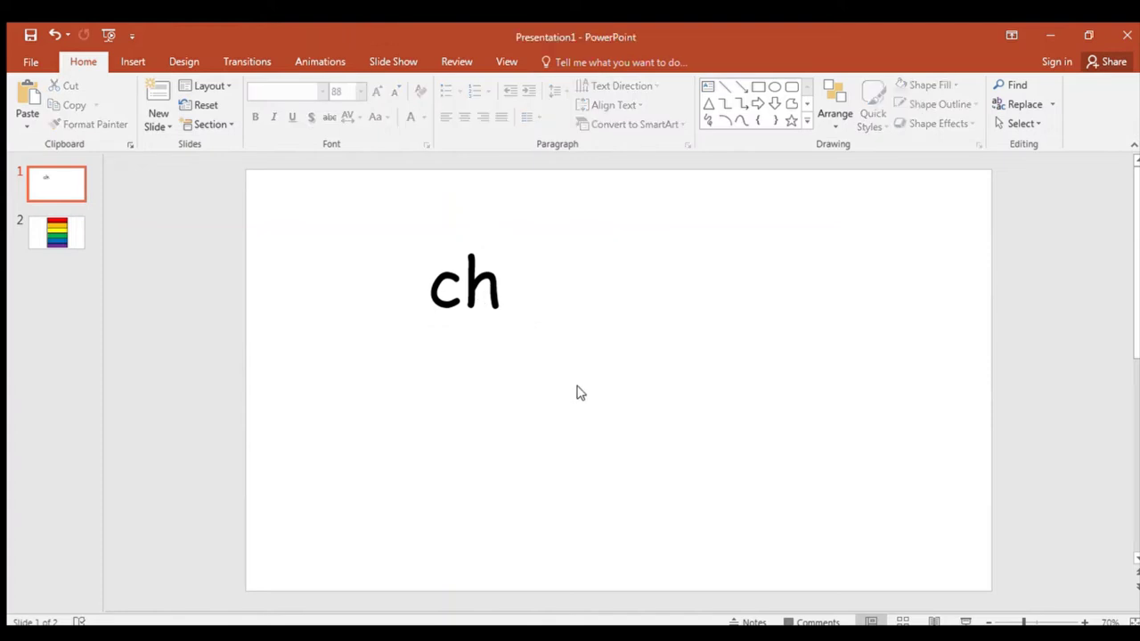
Step: Paste a copy of the ch text box, place it on the slide's right side and change its text to tch
key("ctrl+v")
left_click_drag(540, 336, 826, 328)
left_click(745, 307)
type("t")
left_click(727, 369)
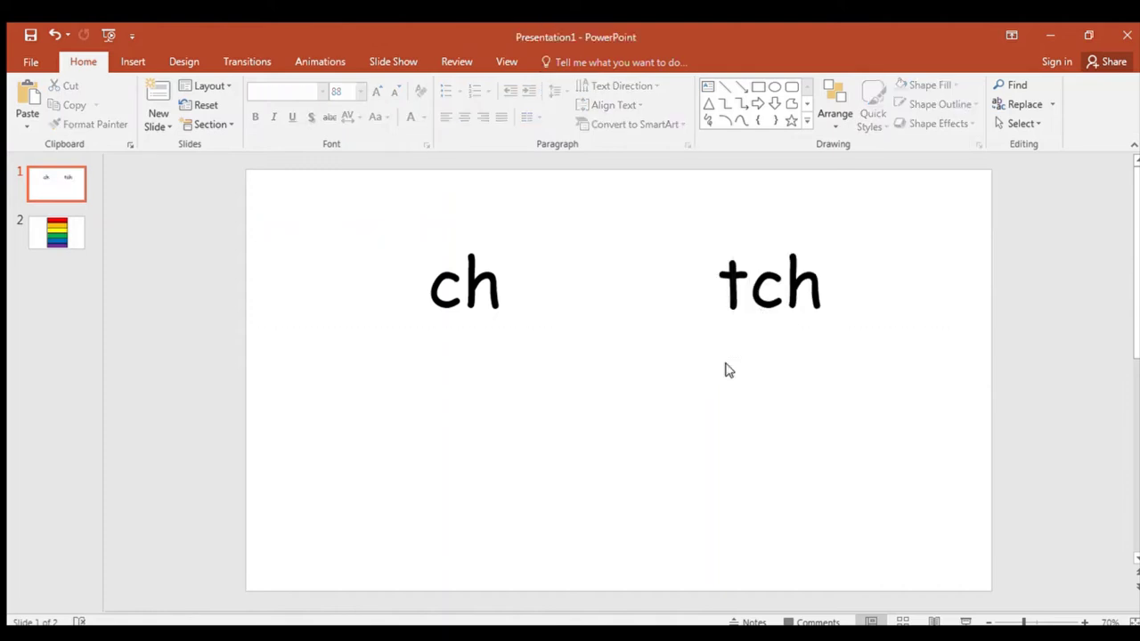
Step: Delete the ch text box so that only tch remains on the slide
left_click(749, 303)
left_click(636, 359)
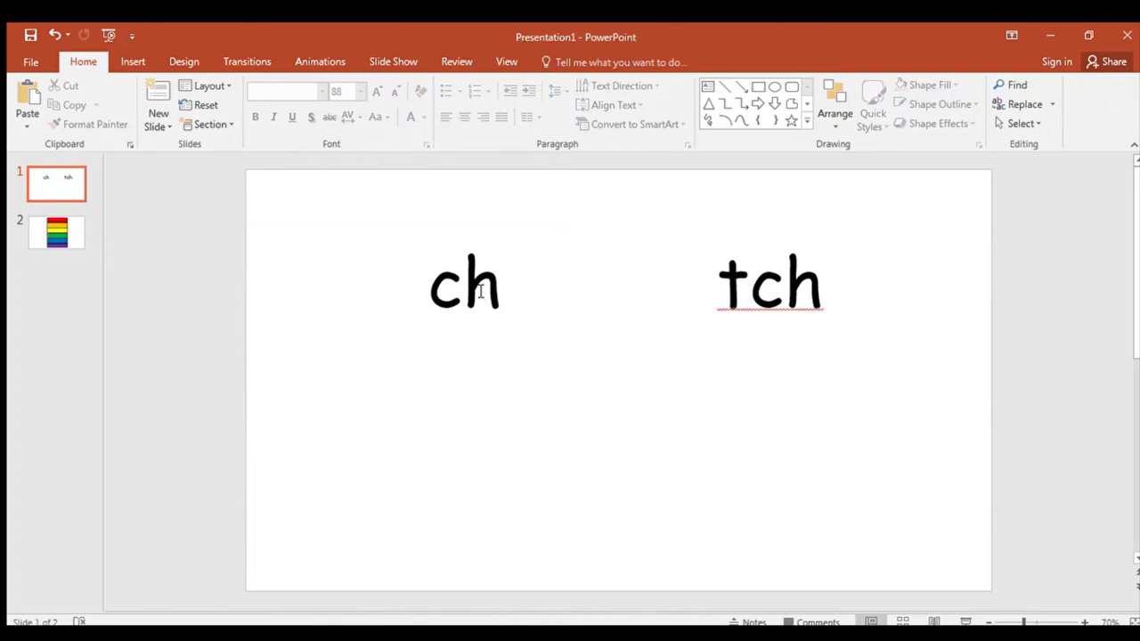
left_click(480, 290)
left_click(484, 240)
key("Delete")
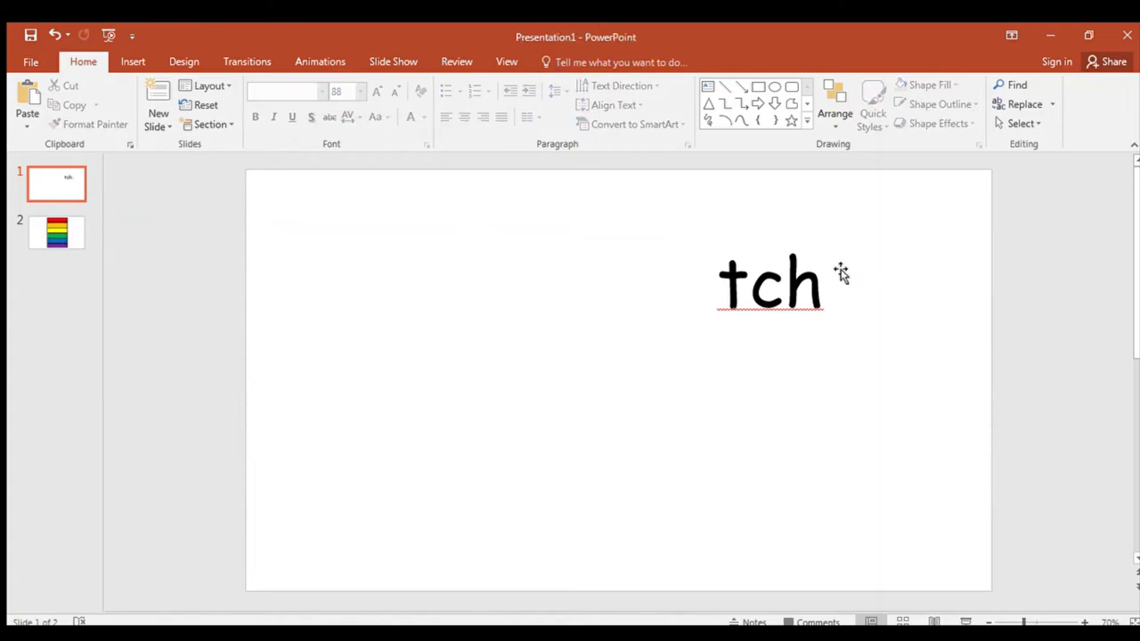
Step: Move the tch text box down and slightly left, to just right of the slide's centre
left_click(785, 299)
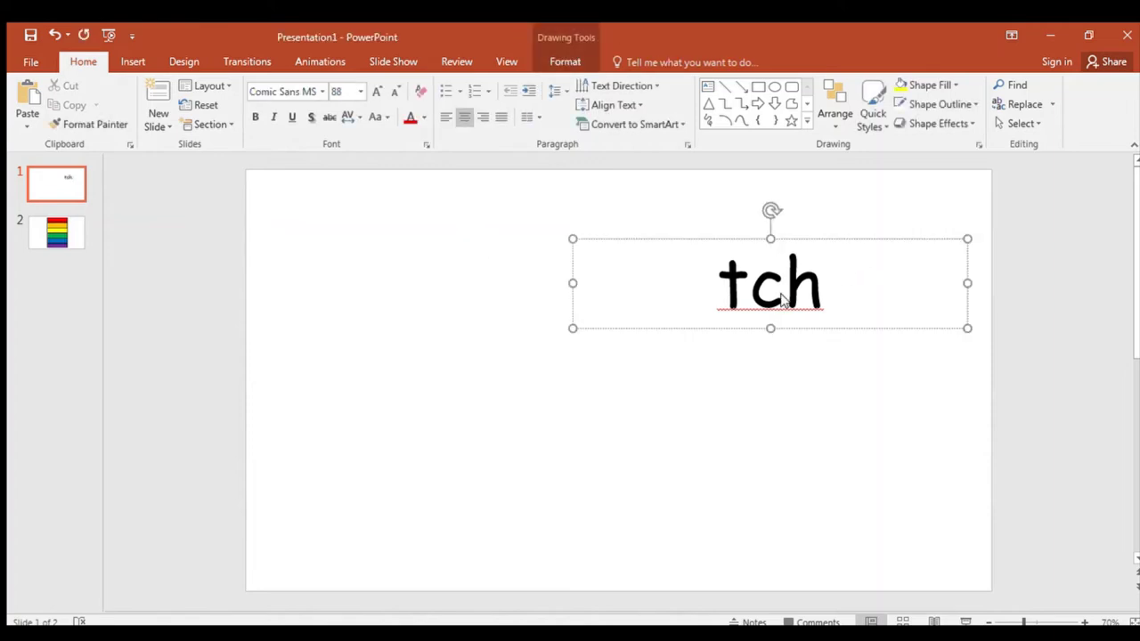
left_click(806, 407)
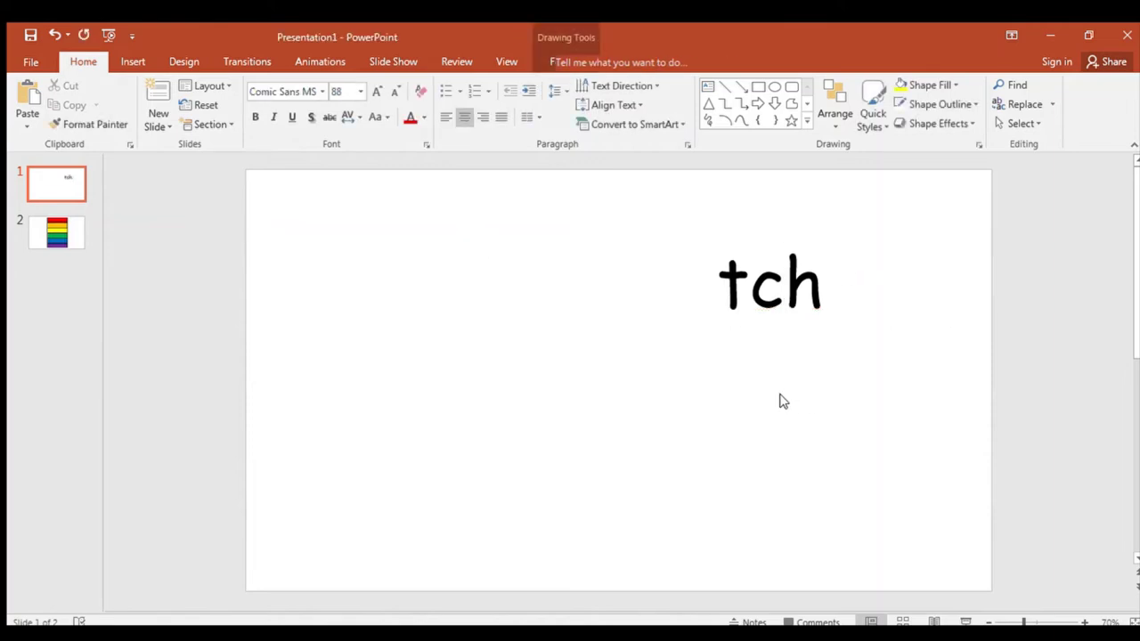
left_click(752, 327)
left_click_drag(752, 327, 688, 425)
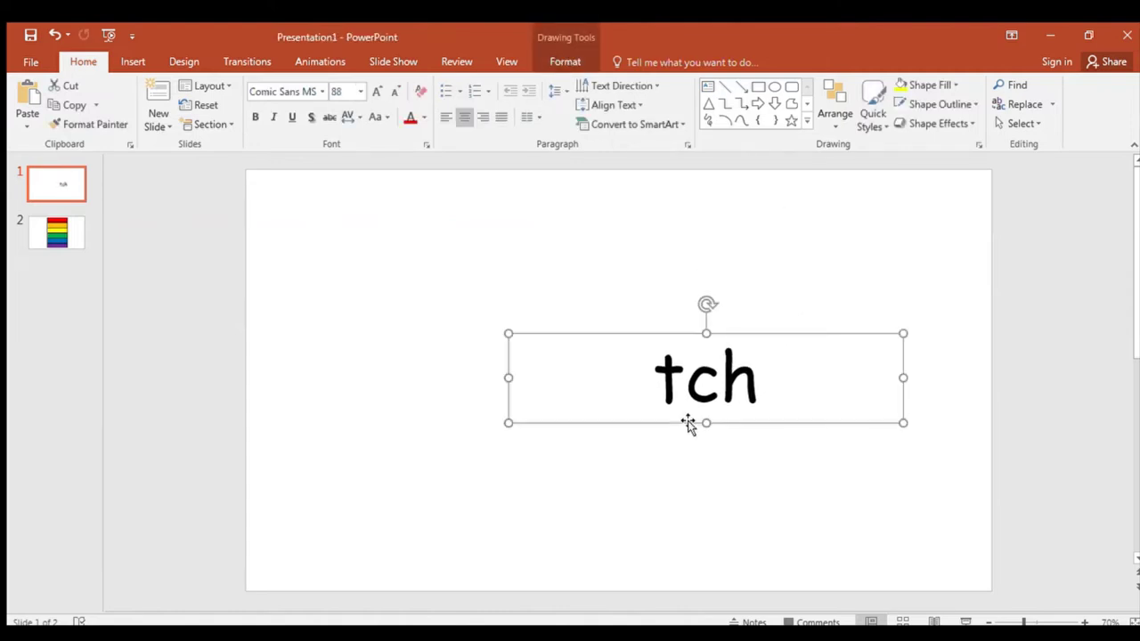
Step: Duplicate the tch text box and place the copy to the left of the original at the same height
key("ctrl+c")
left_click(650, 491)
key("ctrl+v")
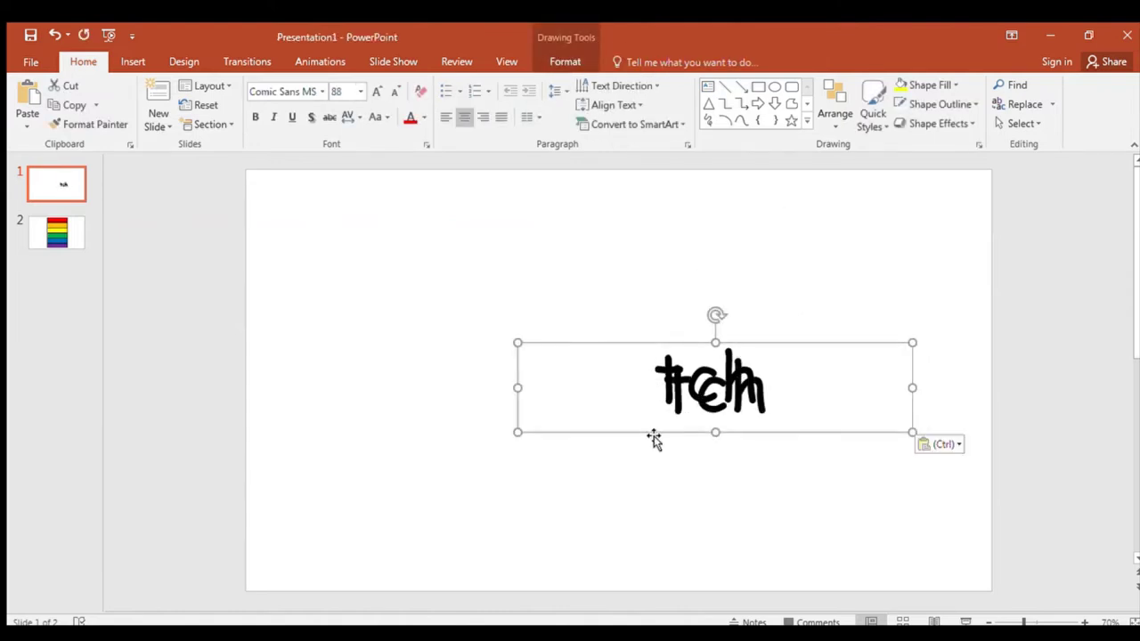
left_click_drag(654, 440, 480, 430)
left_click_drag(614, 381, 454, 381)
key("Delete")
left_click_drag(587, 362, 550, 279)
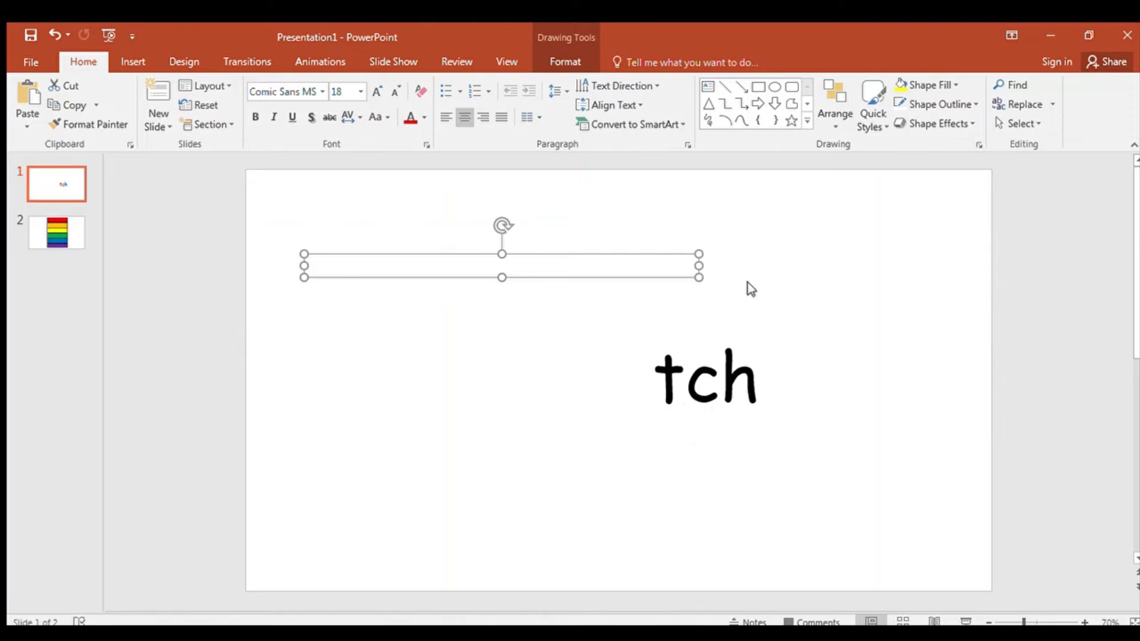
type("w")
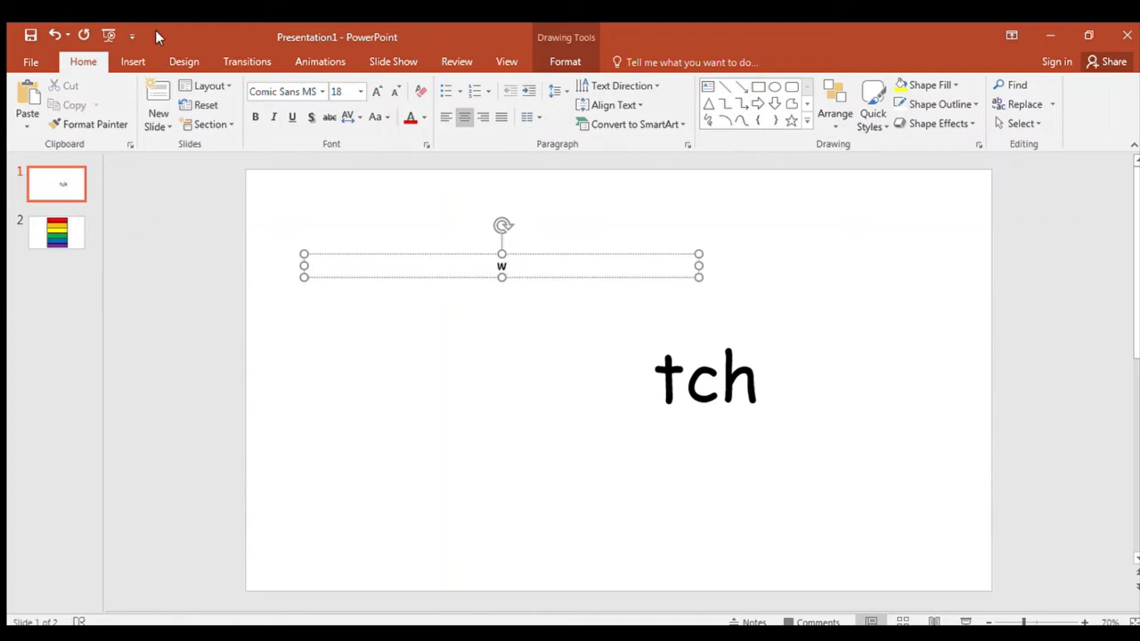
left_click(57, 35)
left_click(57, 36)
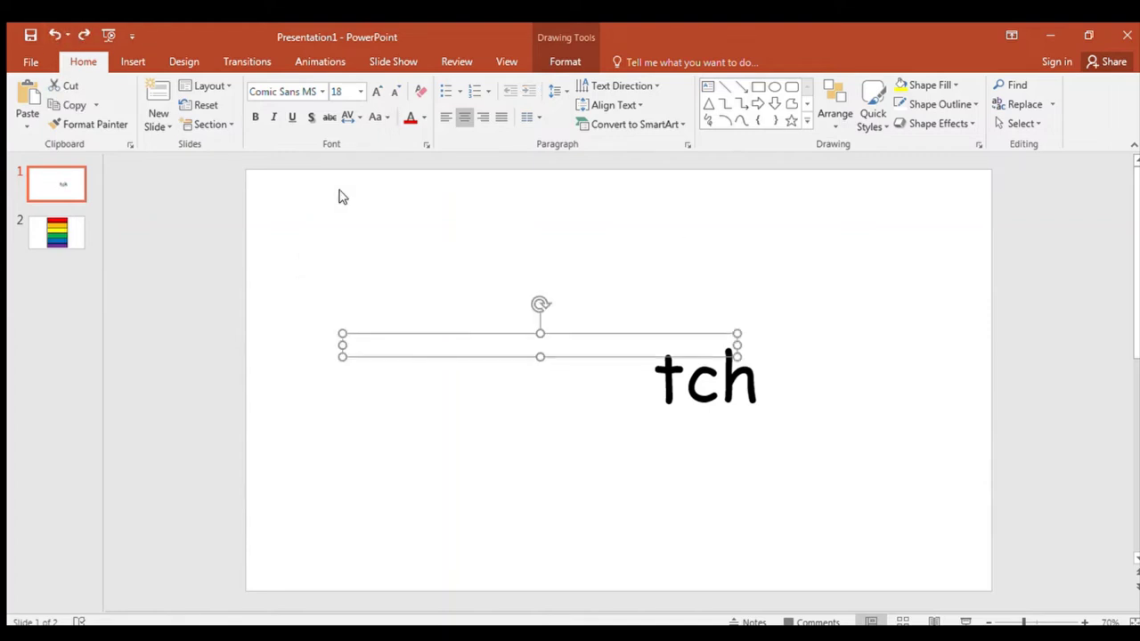
left_click(53, 35)
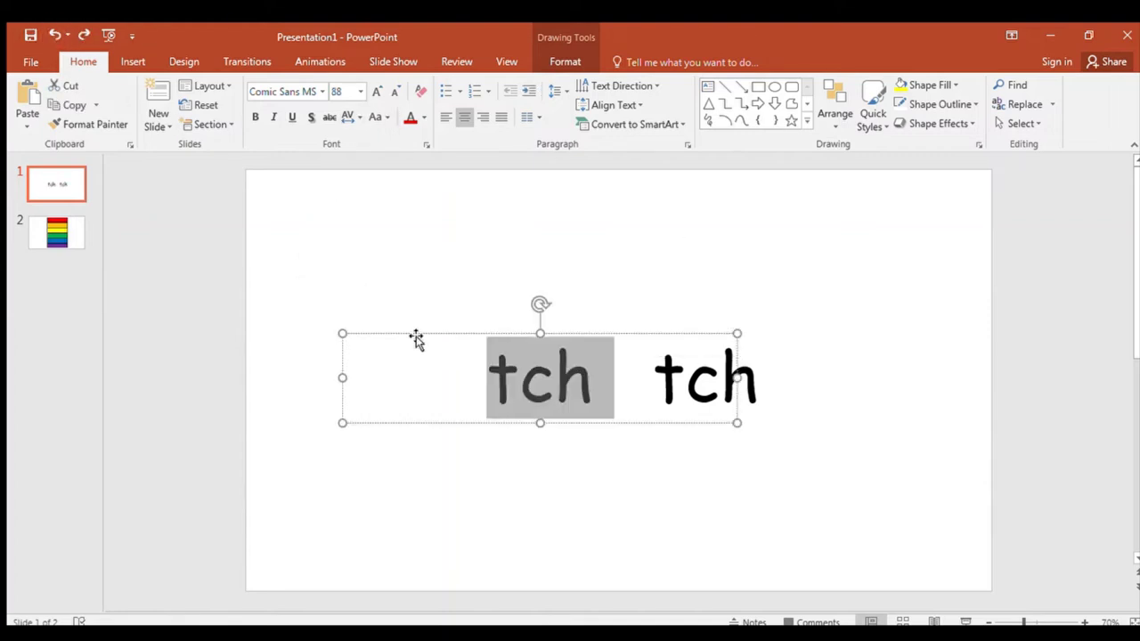
Step: Replace the copied text with wi and align it directly before tch to form the word witch
type("wi")
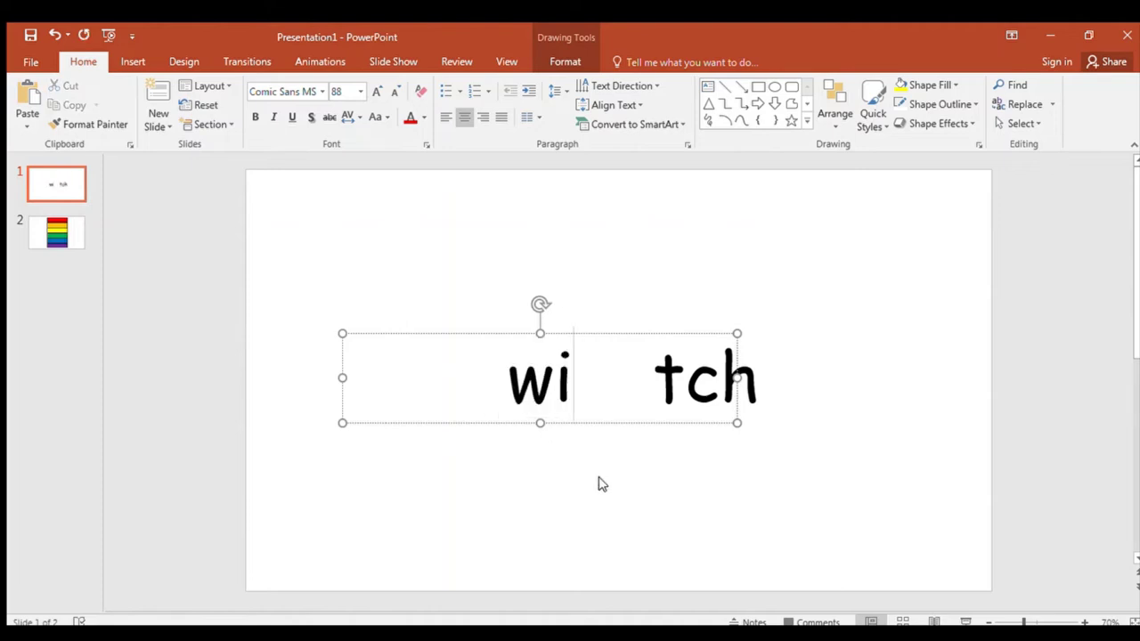
left_click(656, 427)
key("Delete")
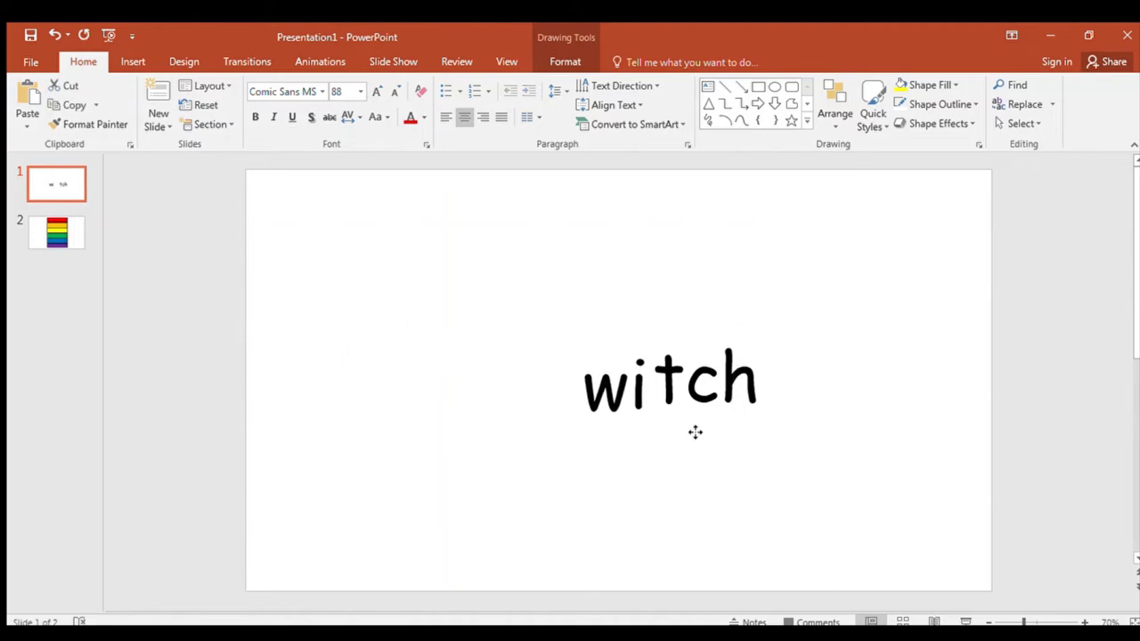
left_click(694, 425)
left_click(654, 499)
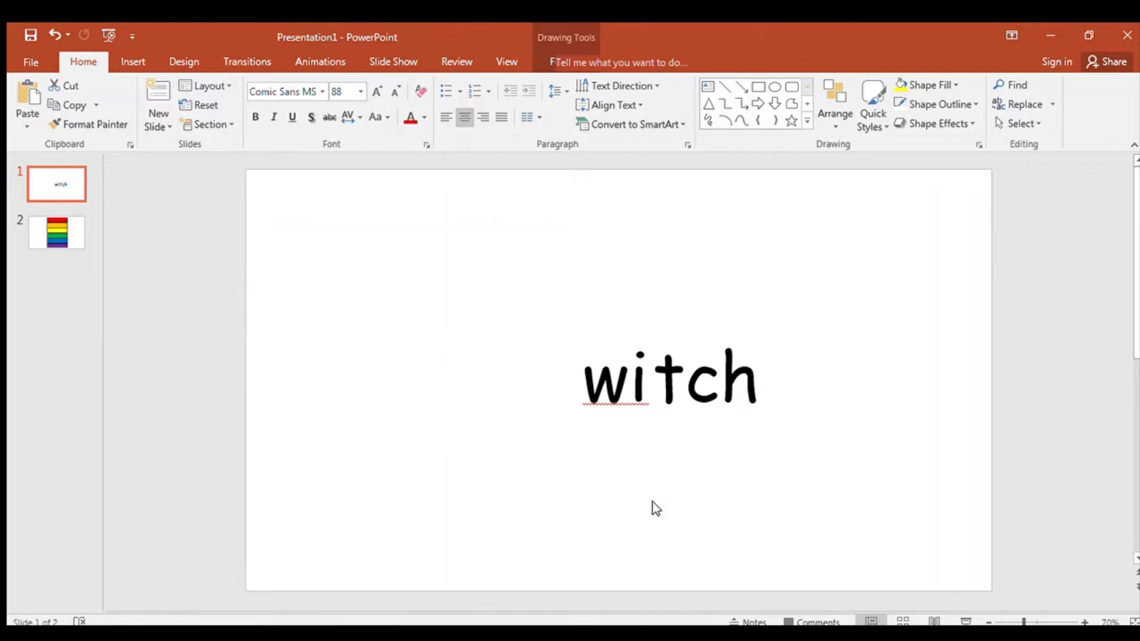
left_click(617, 410)
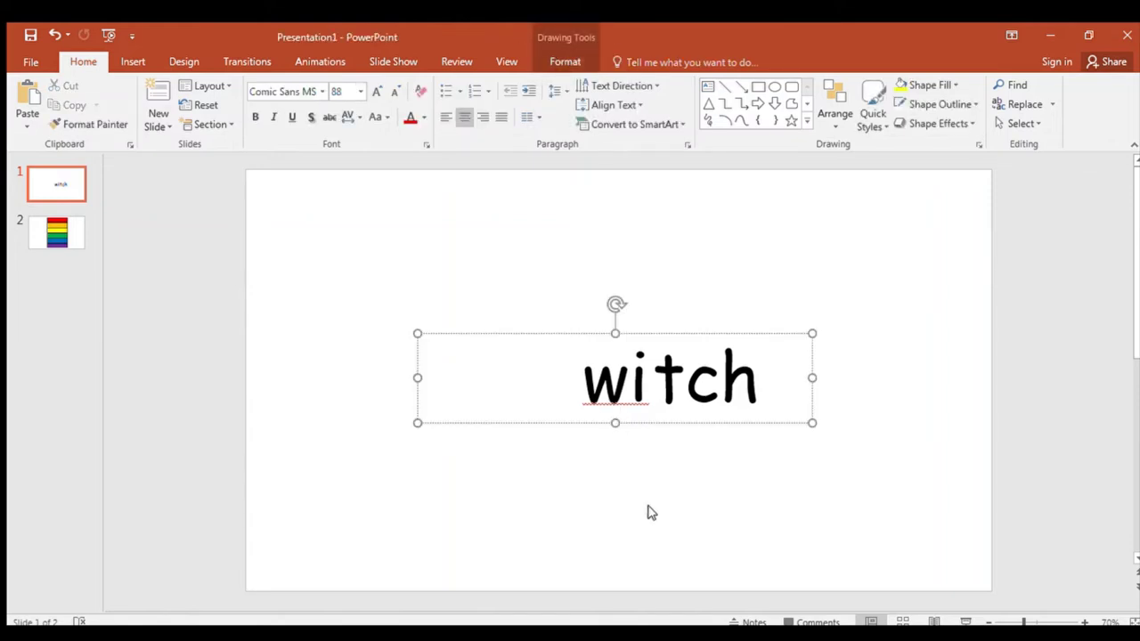
left_click(640, 549)
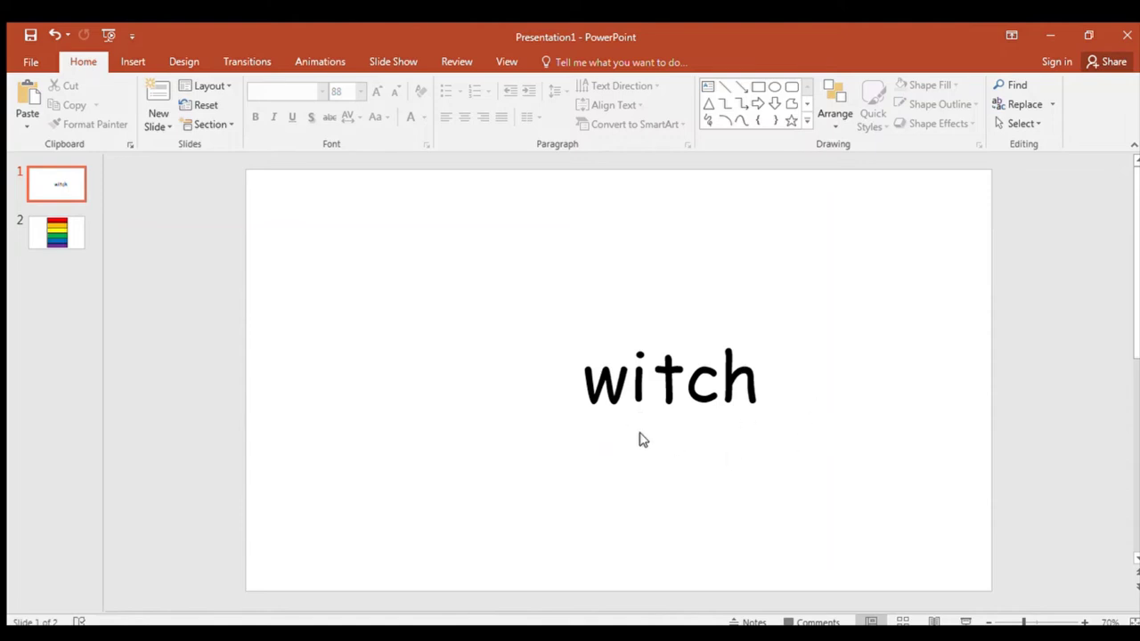
Step: Replace wi with pa and align it directly before tch to form the word patch
left_click(631, 402)
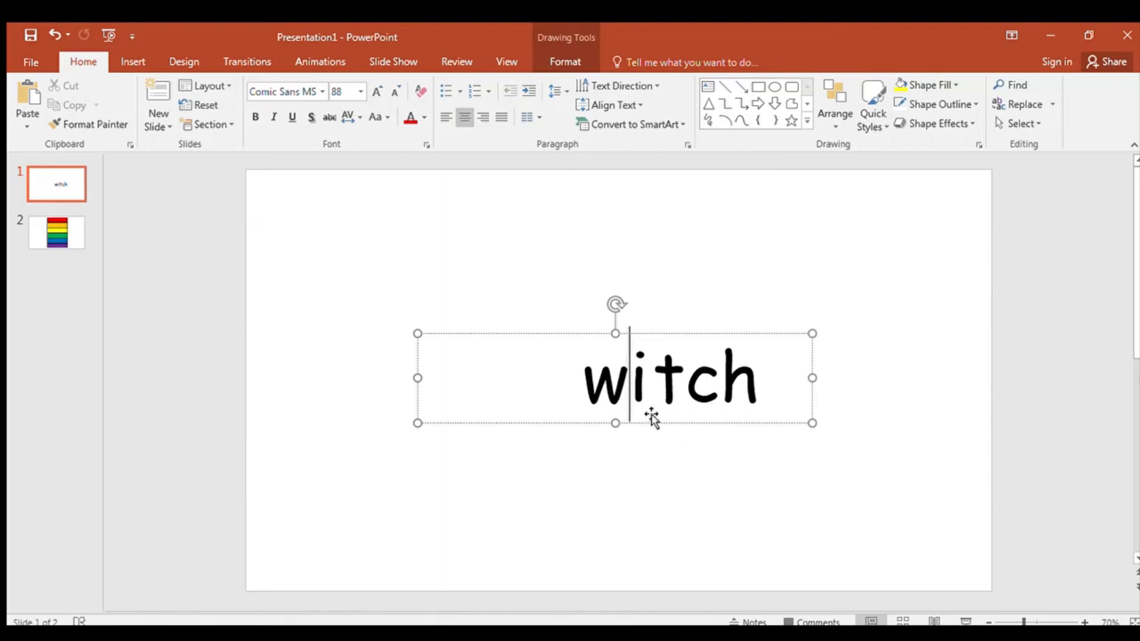
left_click_drag(642, 389, 572, 425)
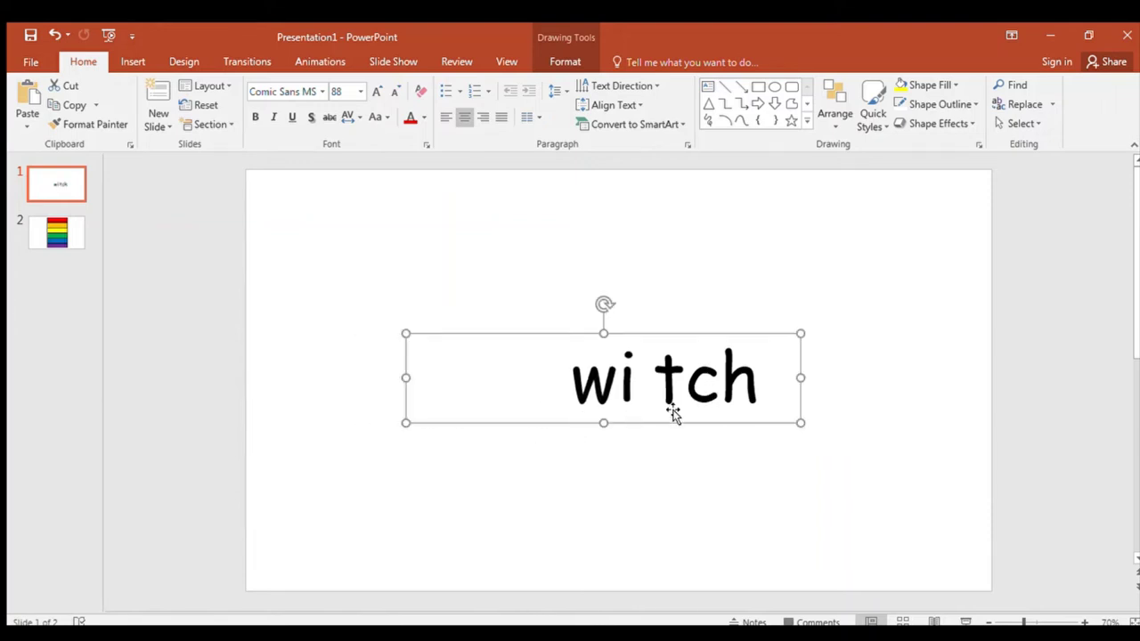
left_click_drag(639, 395, 598, 405)
left_click(632, 407)
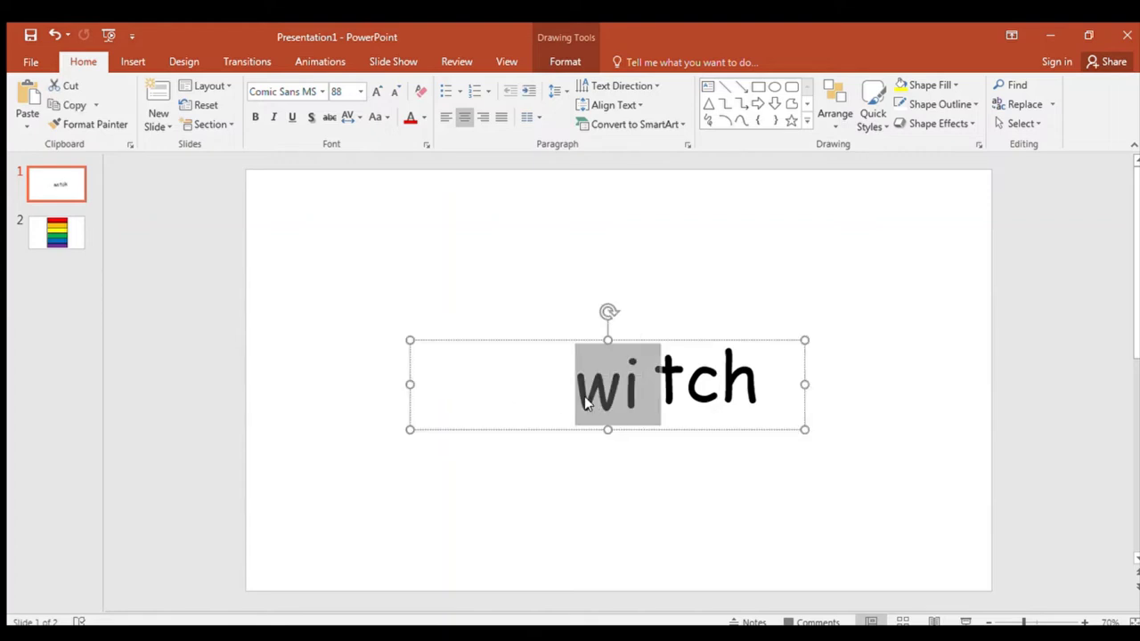
type("pa")
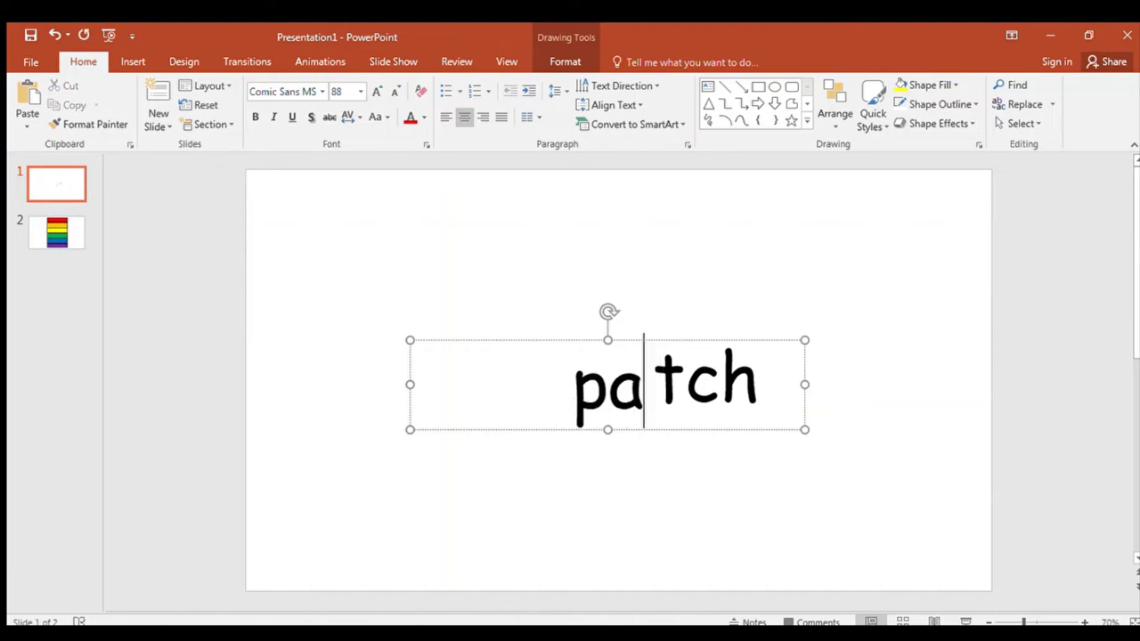
left_click_drag(641, 427, 641, 423)
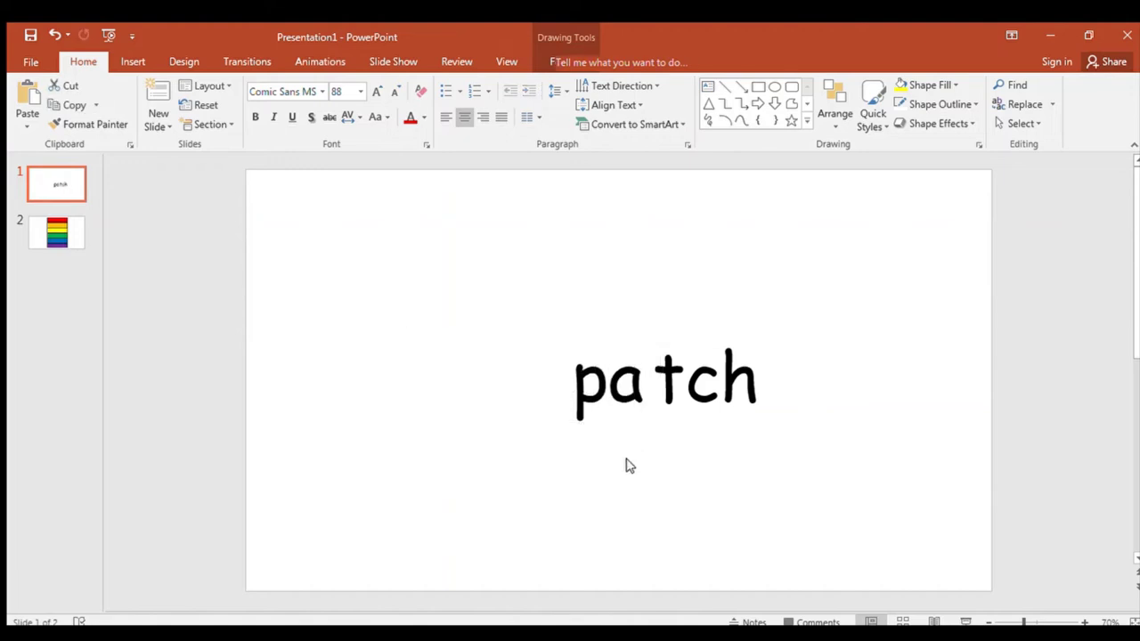
Step: Remove the pa text box from the word patch on the first slide
left_click(627, 464)
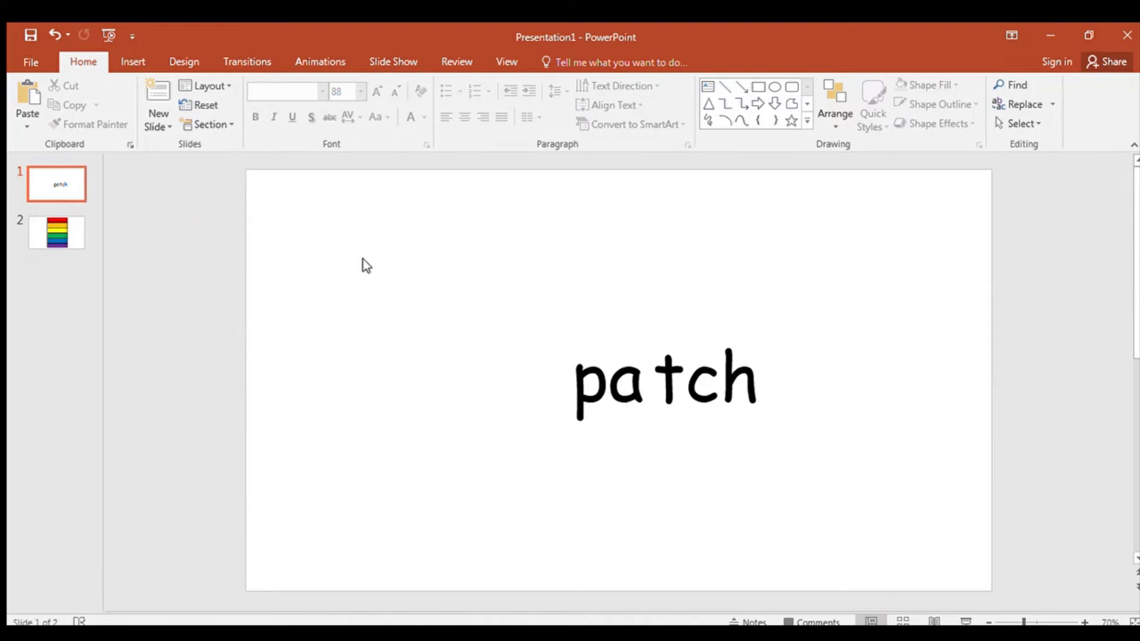
left_click(82, 229)
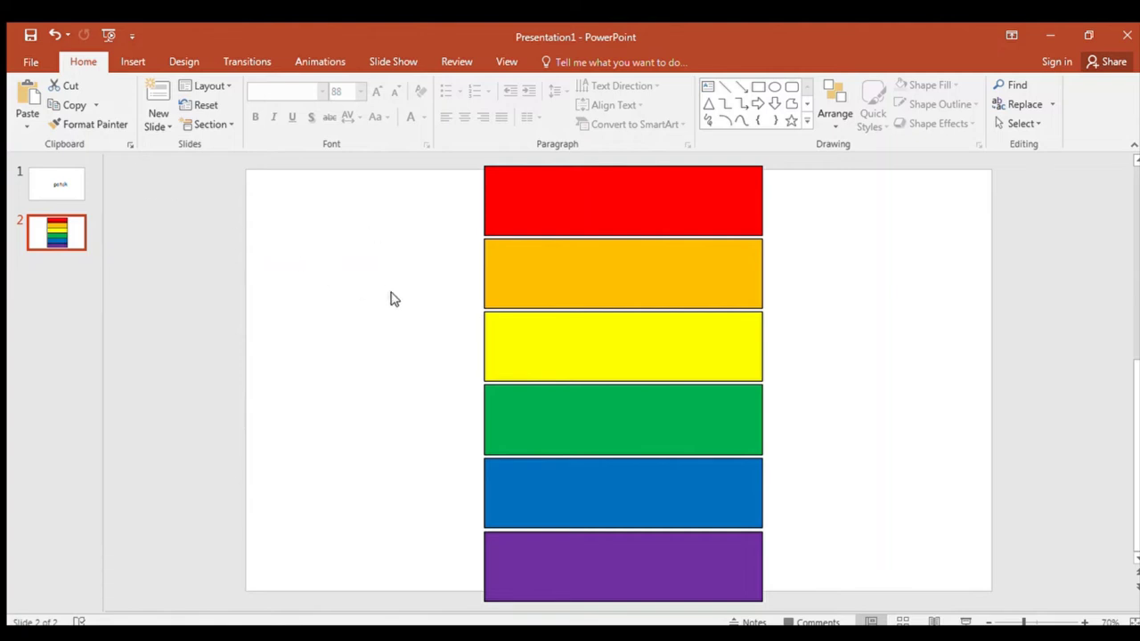
left_click(66, 196)
left_click(695, 347)
left_click_drag(700, 346, 696, 307)
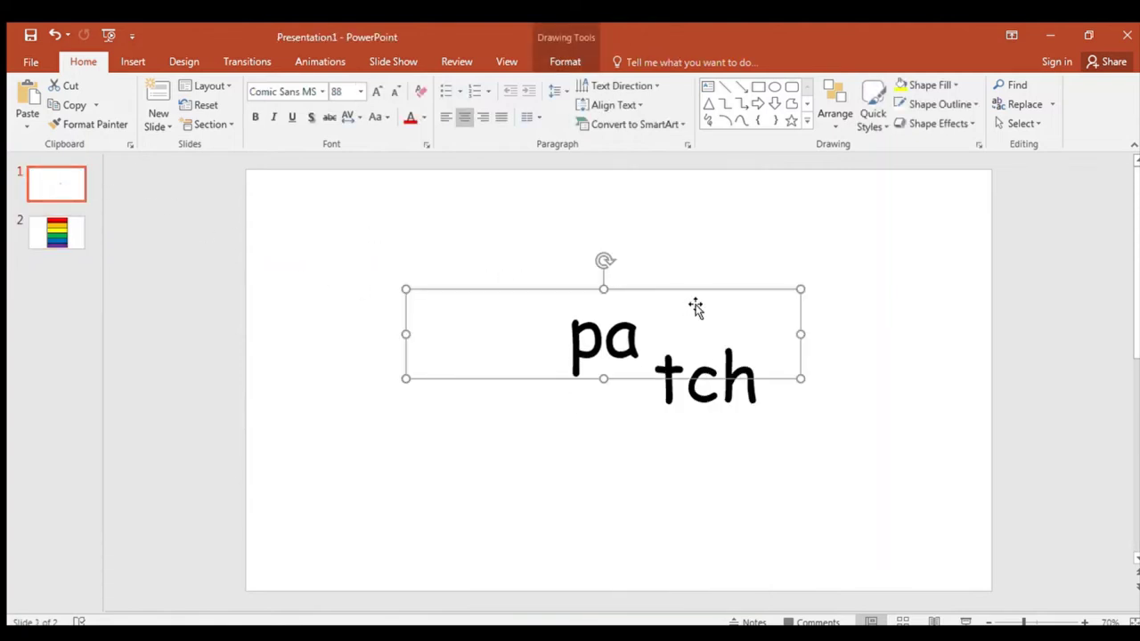
key("ctrl+z")
Step: Copy the tch text box to the second slide and place it in the slide's upper-left corner, beside the coloured bars
left_click(674, 379)
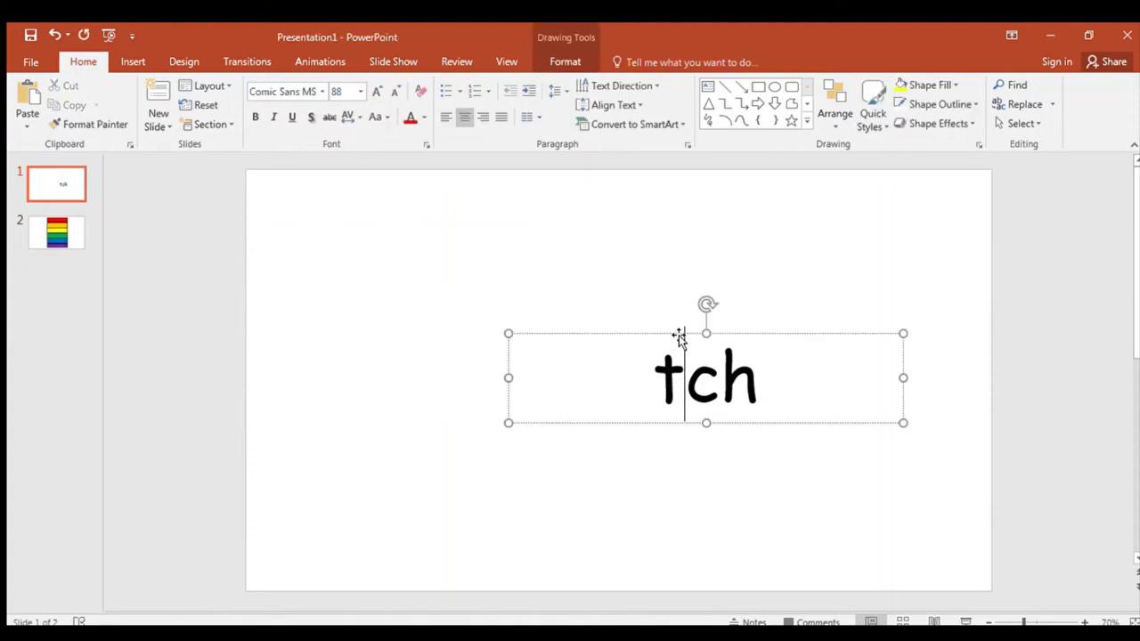
left_click(682, 334)
left_click(36, 230)
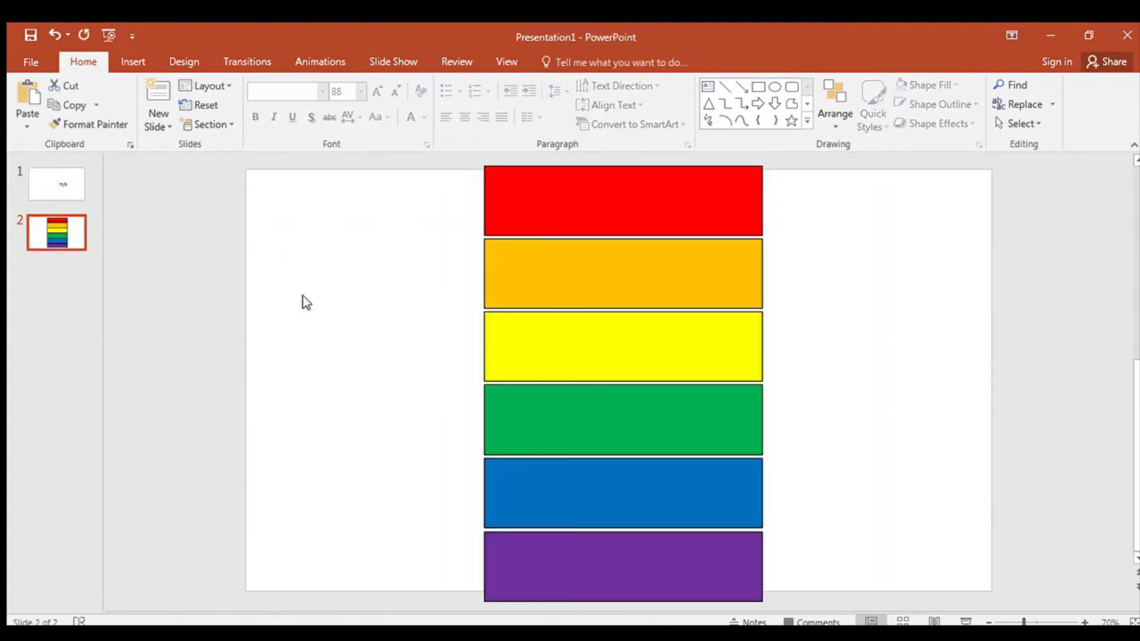
key("ctrl+v")
left_click_drag(758, 323, 437, 186)
left_click(372, 326)
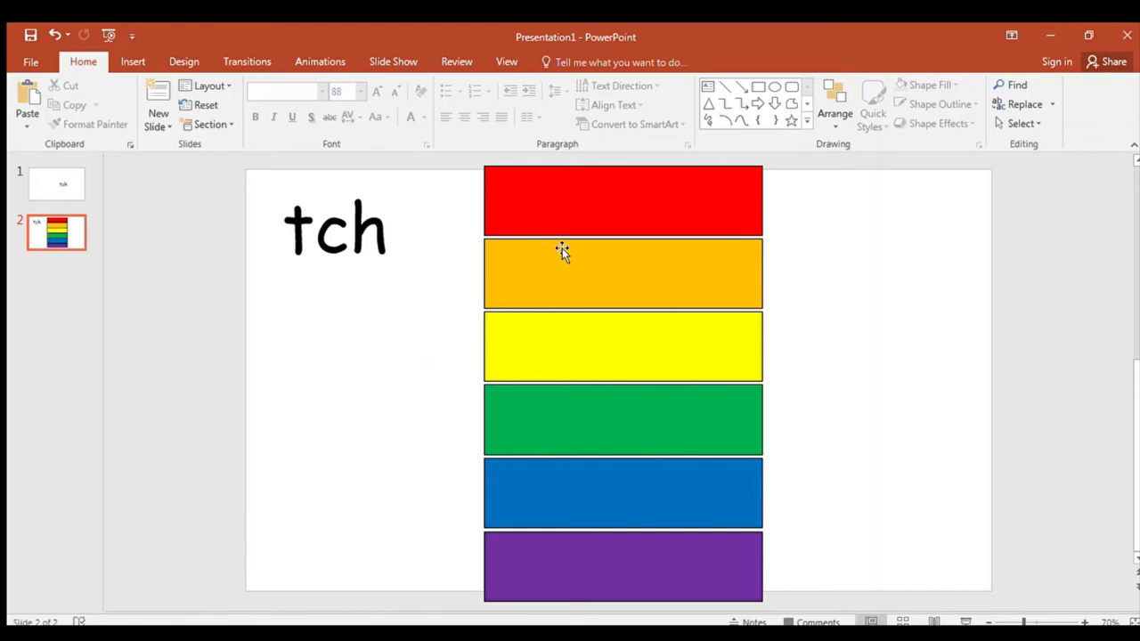
Step: Move the red and orange bars to the right of the column to uncover the words butcher and hutch
left_click_drag(593, 208, 873, 189)
left_click(650, 188)
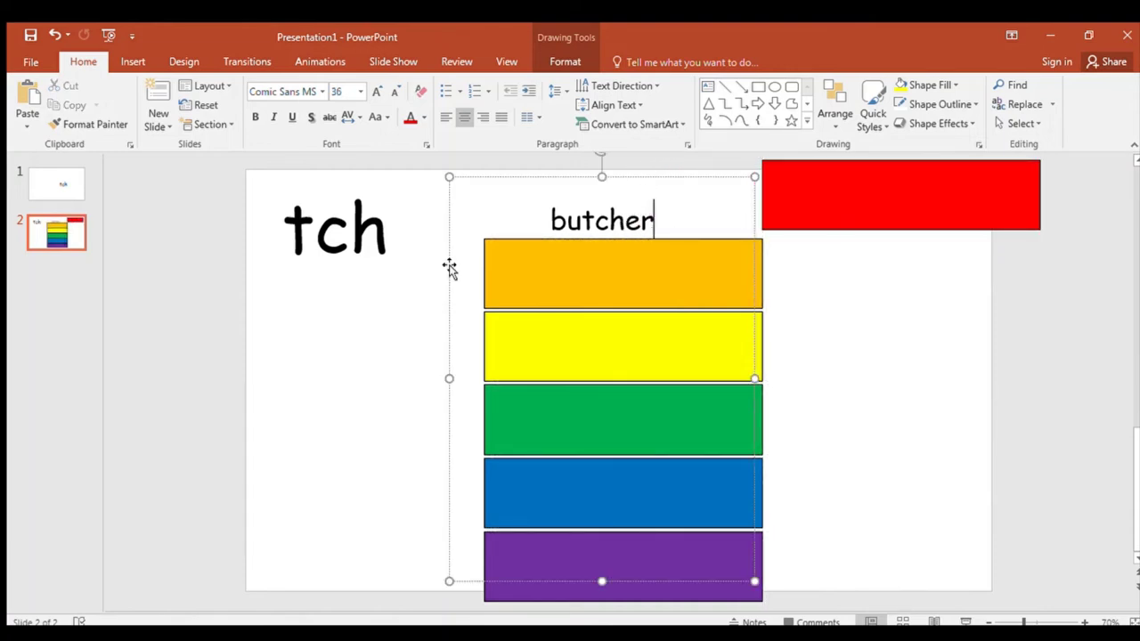
left_click(410, 293)
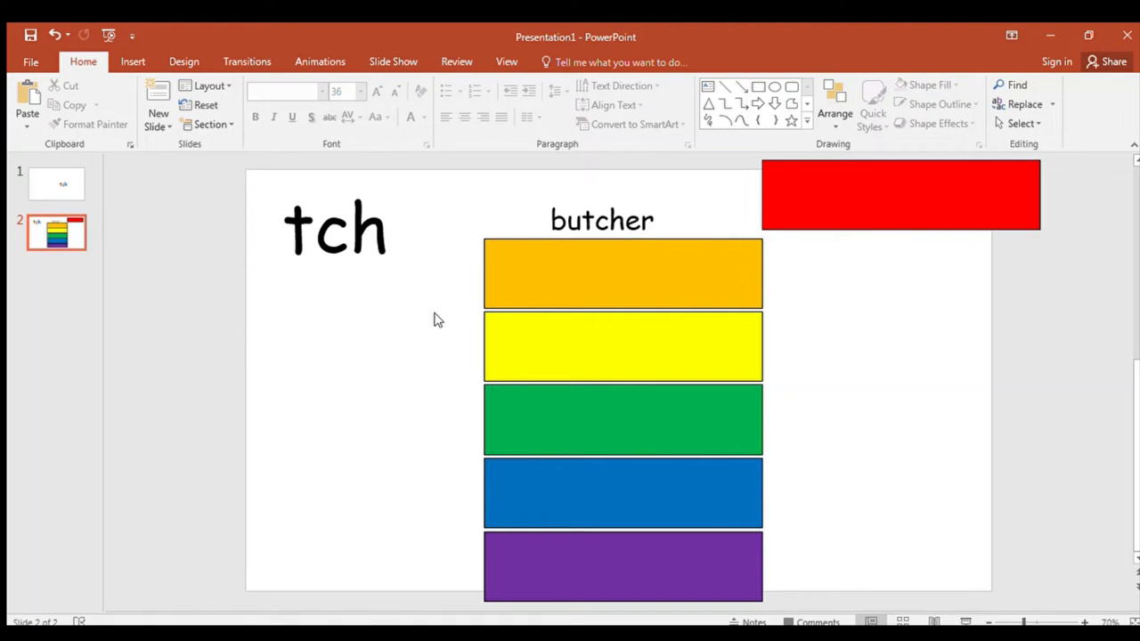
left_click_drag(534, 277, 832, 275)
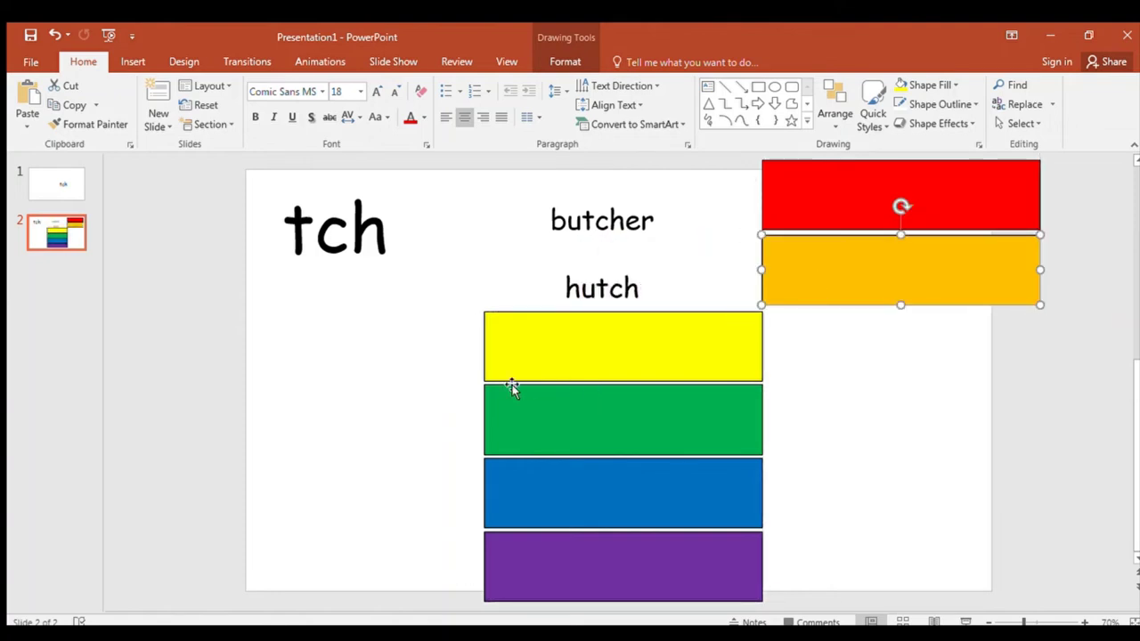
left_click(400, 463)
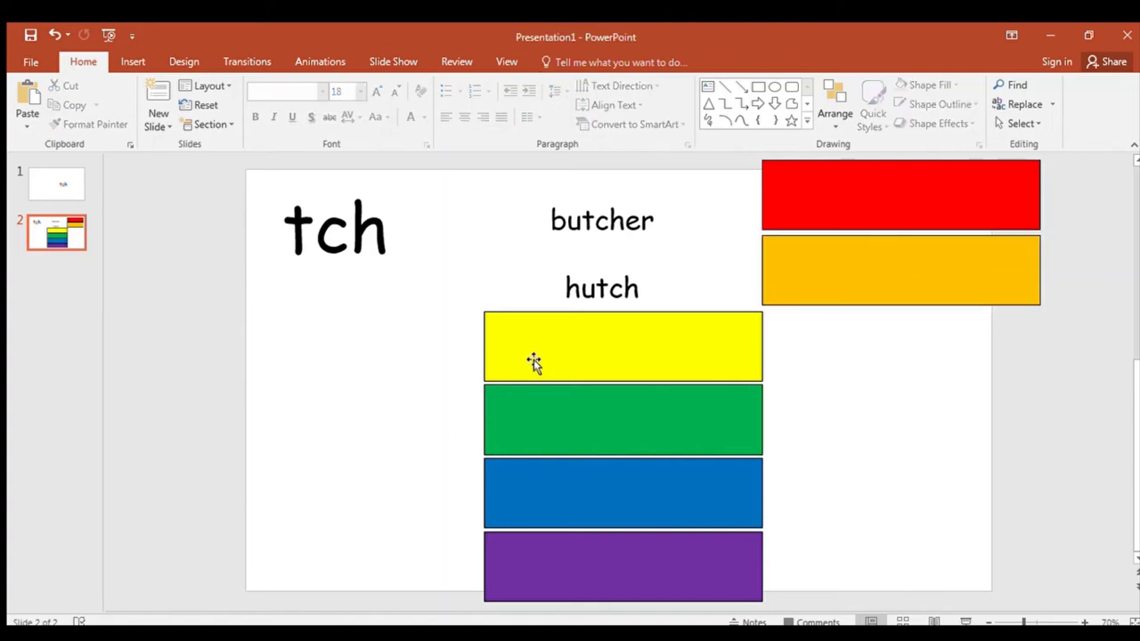
Step: Move the yellow and green bars to the right, below the orange bar, to uncover catch and pitch
left_click(537, 360)
left_click_drag(537, 360, 814, 360)
left_click(371, 485)
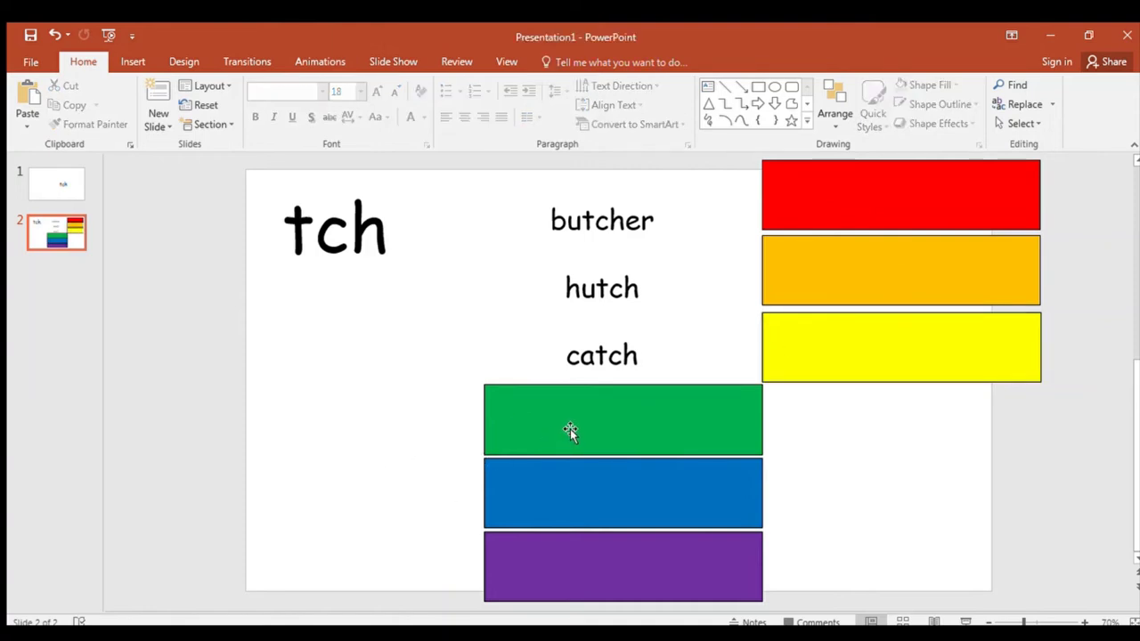
mouse_move(563, 429)
left_mouse_down()
mouse_move(710, 422)
mouse_move(799, 397)
mouse_move(888, 443)
mouse_move(855, 431)
left_mouse_up()
left_click(375, 545)
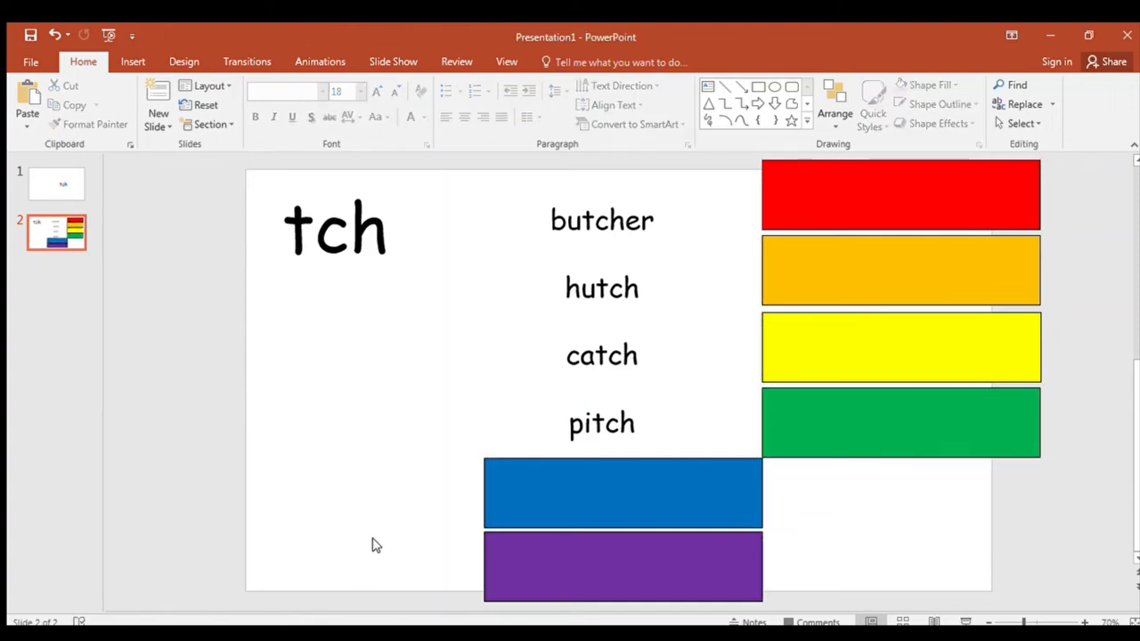
Step: Move the blue and purple bars to the right, below the green bar, to uncover match and fetch
left_click(570, 492)
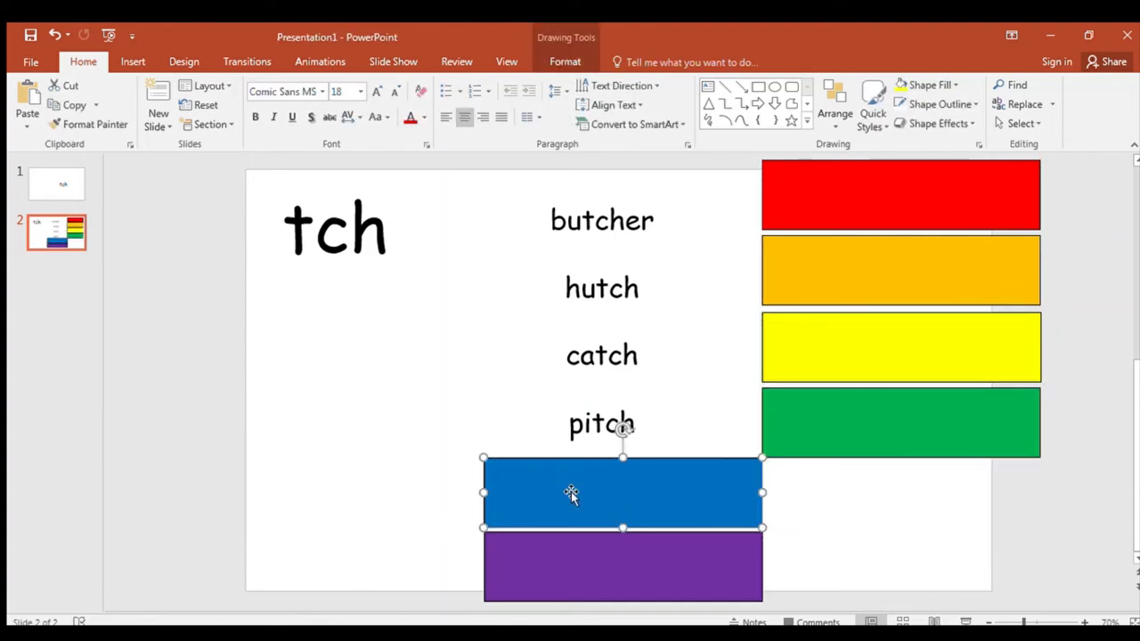
left_click_drag(556, 489, 837, 505)
left_click(372, 473)
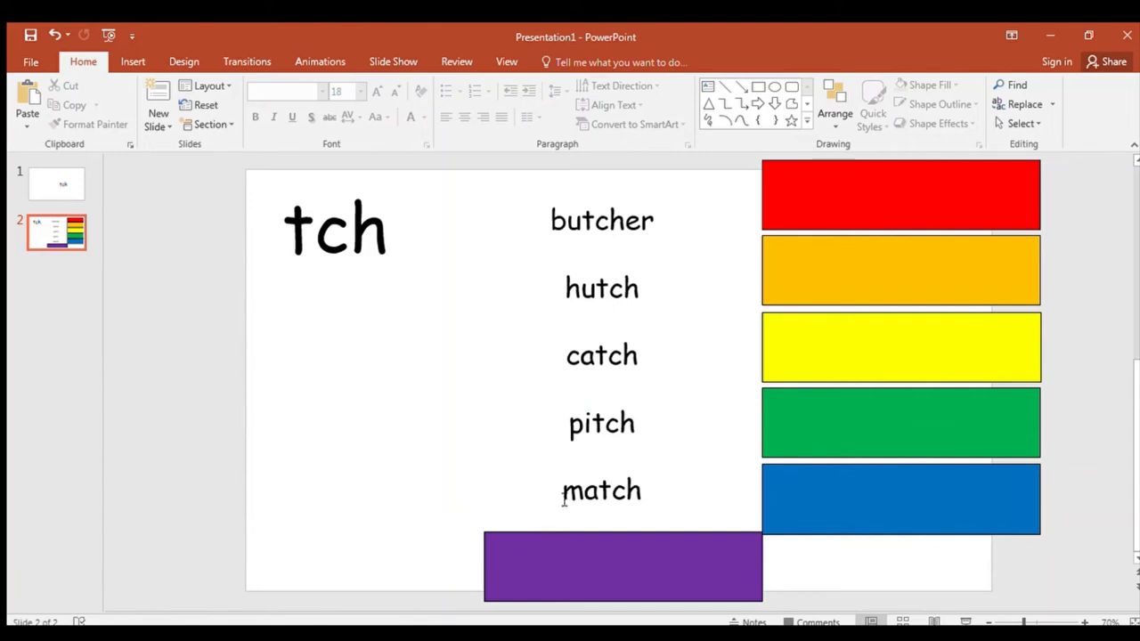
left_click(506, 558)
left_click_drag(510, 562, 787, 579)
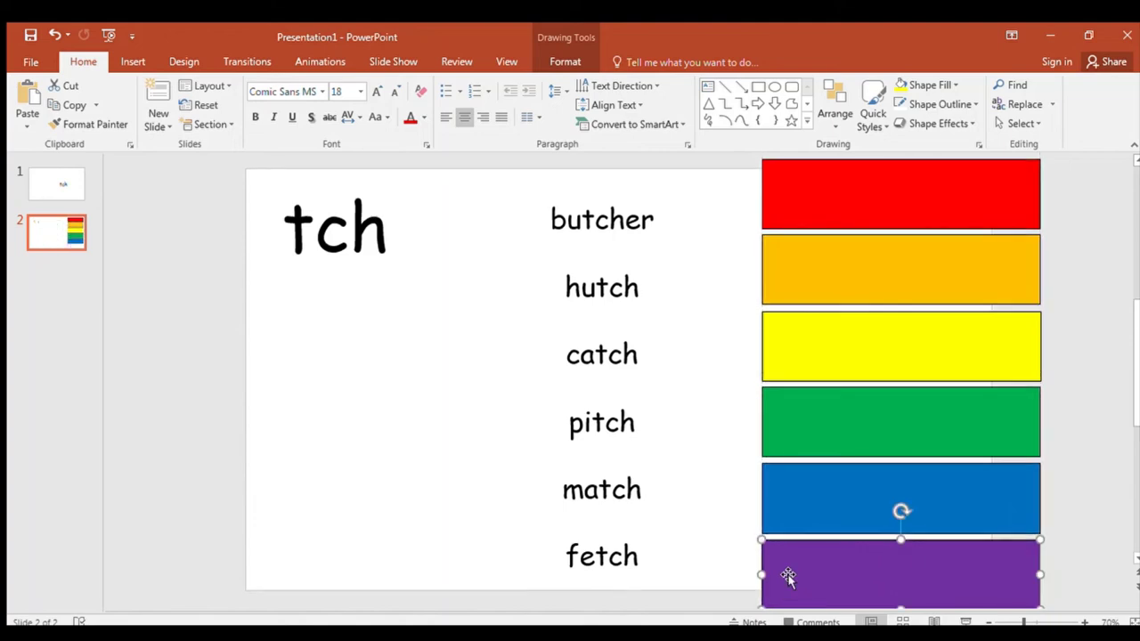
left_click(448, 509)
left_click(382, 517)
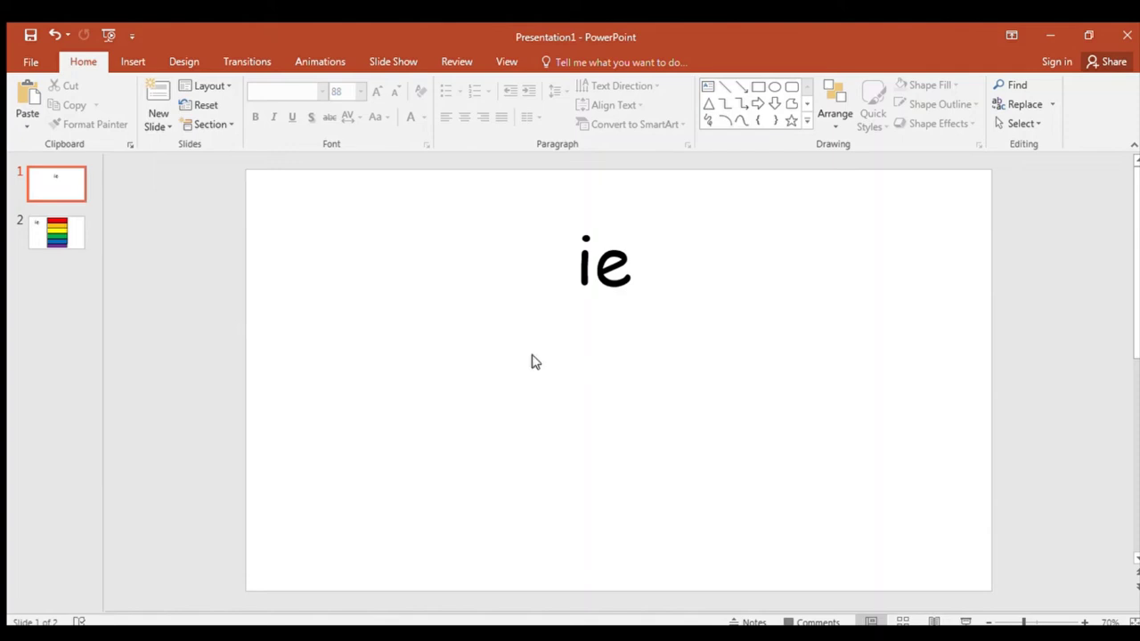
Step: Add a text box reading ee to the lower left of ie and enlarge its text to 48 pt
left_click(132, 64)
left_click(649, 101)
left_click_drag(422, 291, 557, 392)
type("ee")
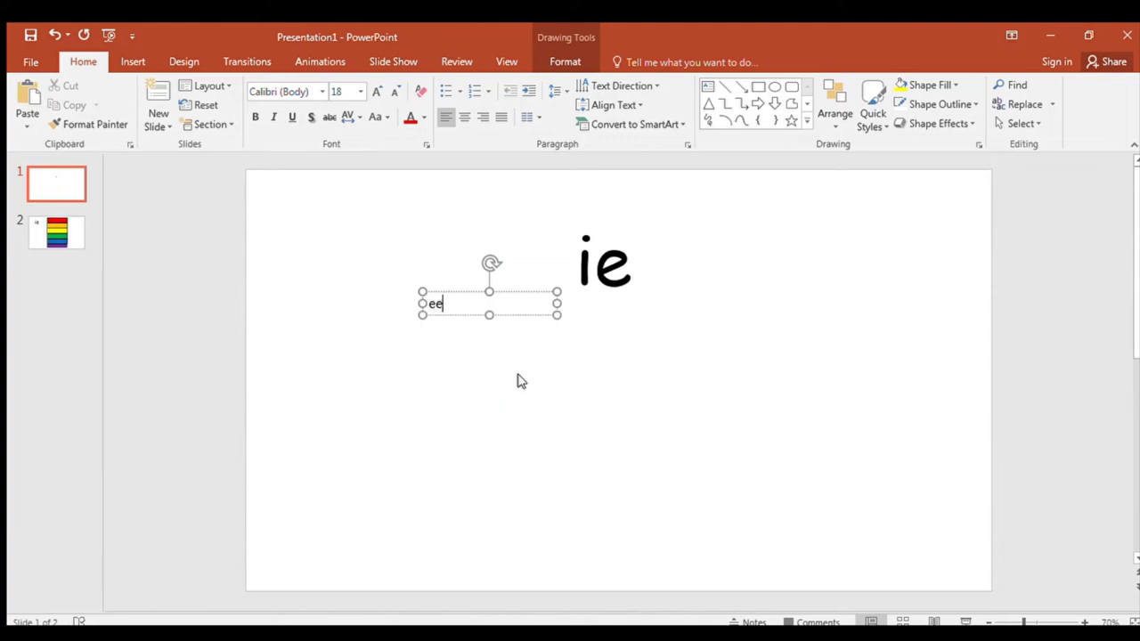
double_click(435, 305)
left_click(377, 92)
left_click(377, 91)
left_click(377, 92)
Step: Move the ee text box up level with ie and delete it
left_click(434, 358)
left_click(440, 323)
left_click_drag(440, 323, 440, 279)
left_click(445, 341)
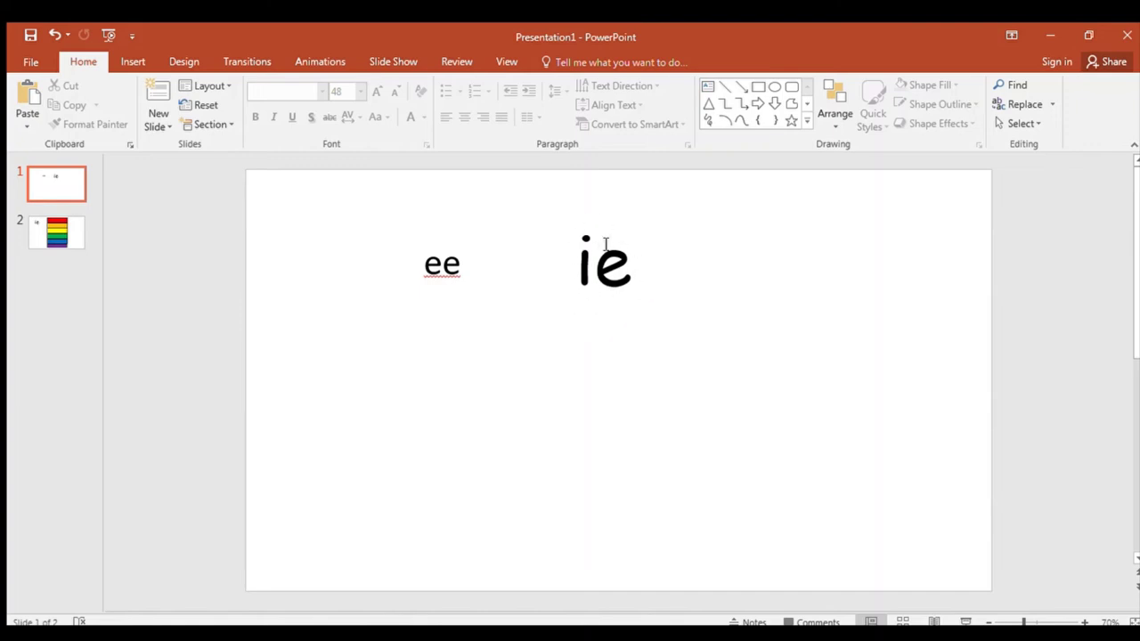
left_click(473, 285)
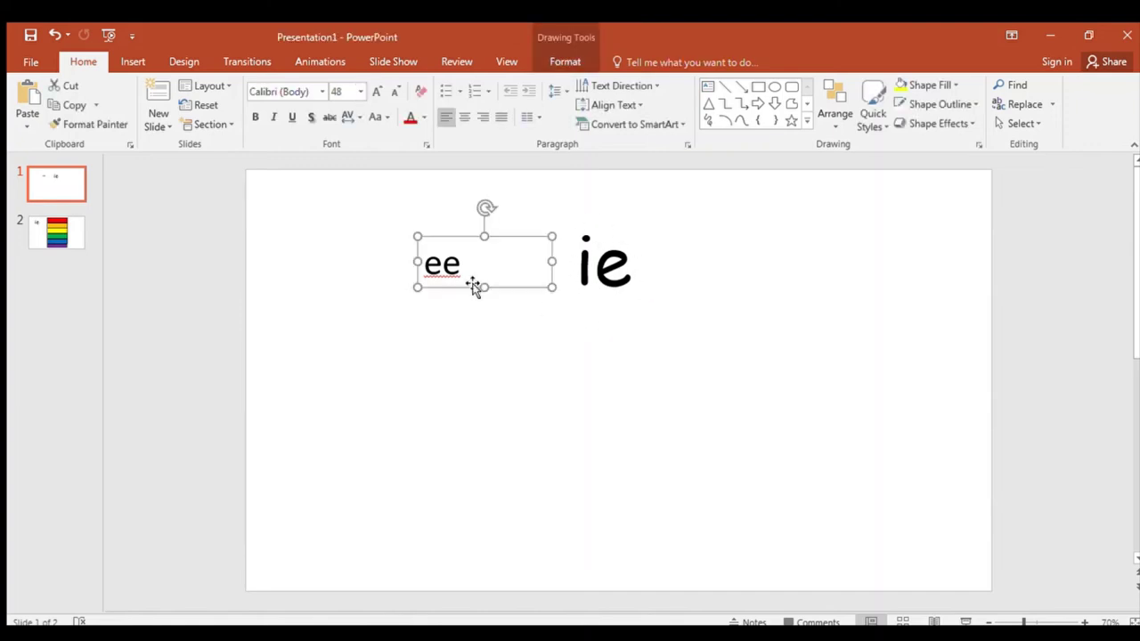
key("Delete")
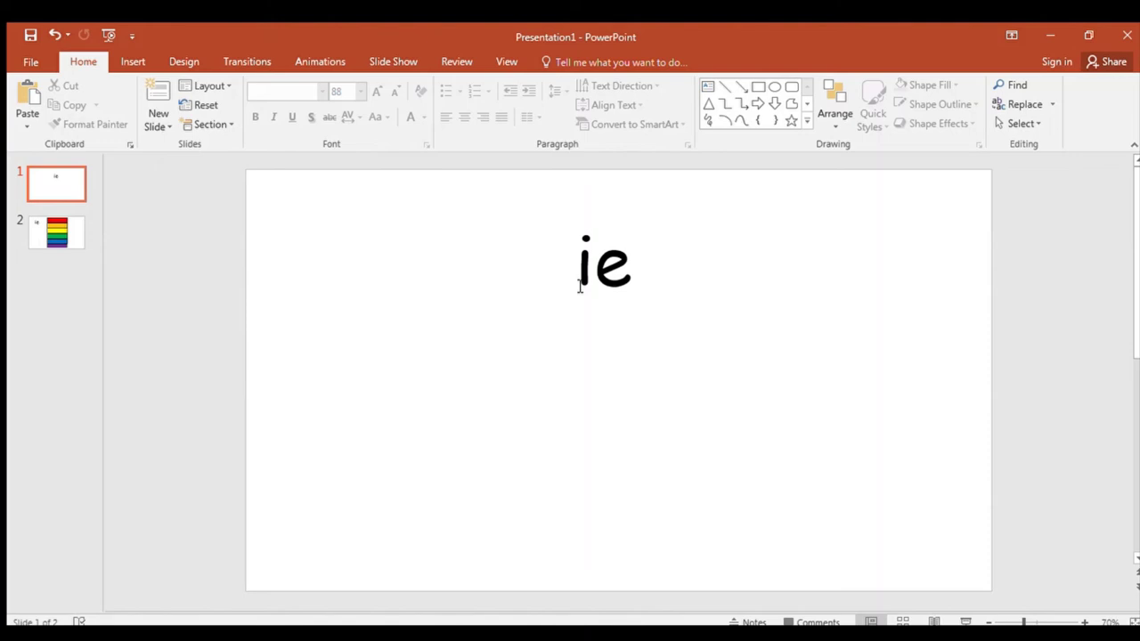
Step: Add f before ie and ld after it to form the word field
double_click(580, 285)
left_click(534, 503)
left_click(578, 281)
type("f")
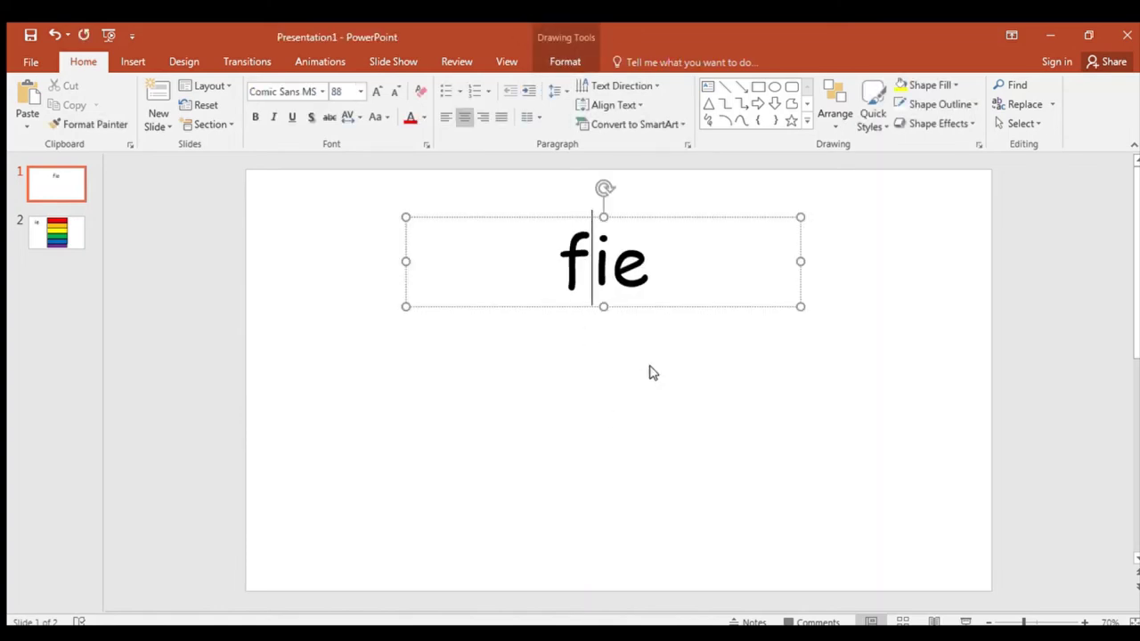
left_click(668, 305)
left_click(651, 279)
type("ld")
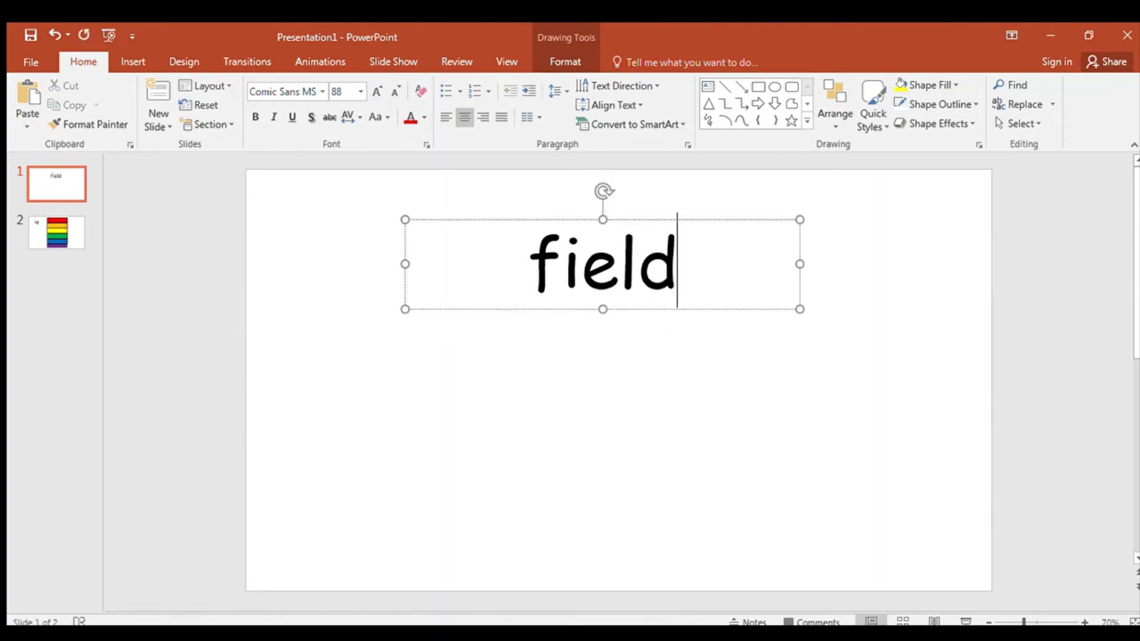
left_click(685, 348)
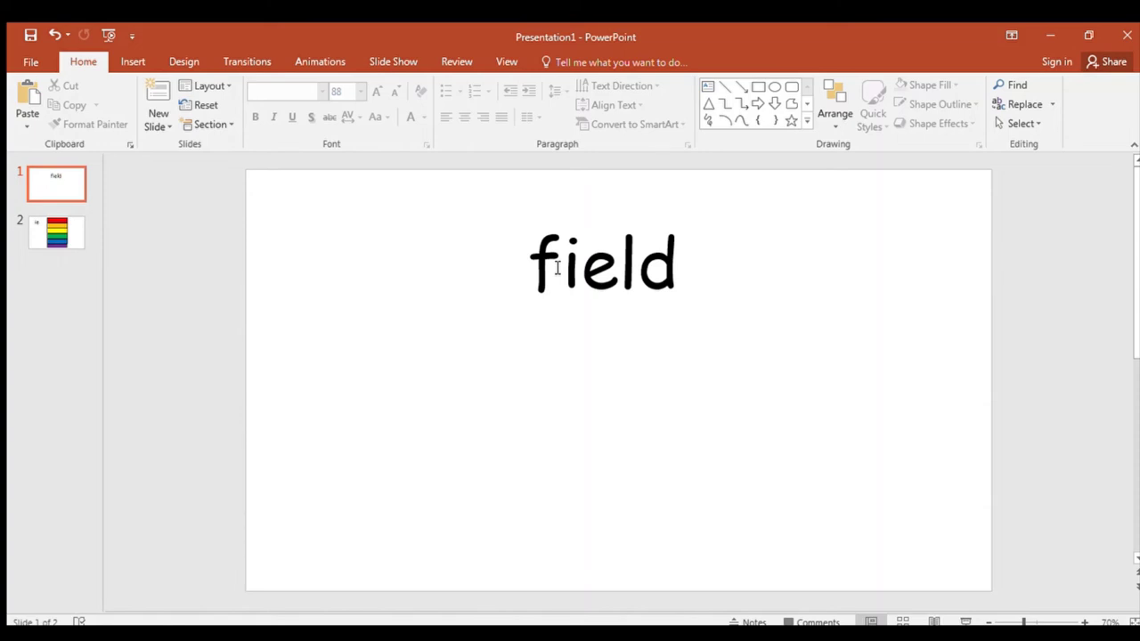
Step: Replace the ending ld with rce to turn field into the word fierce
left_click(674, 265)
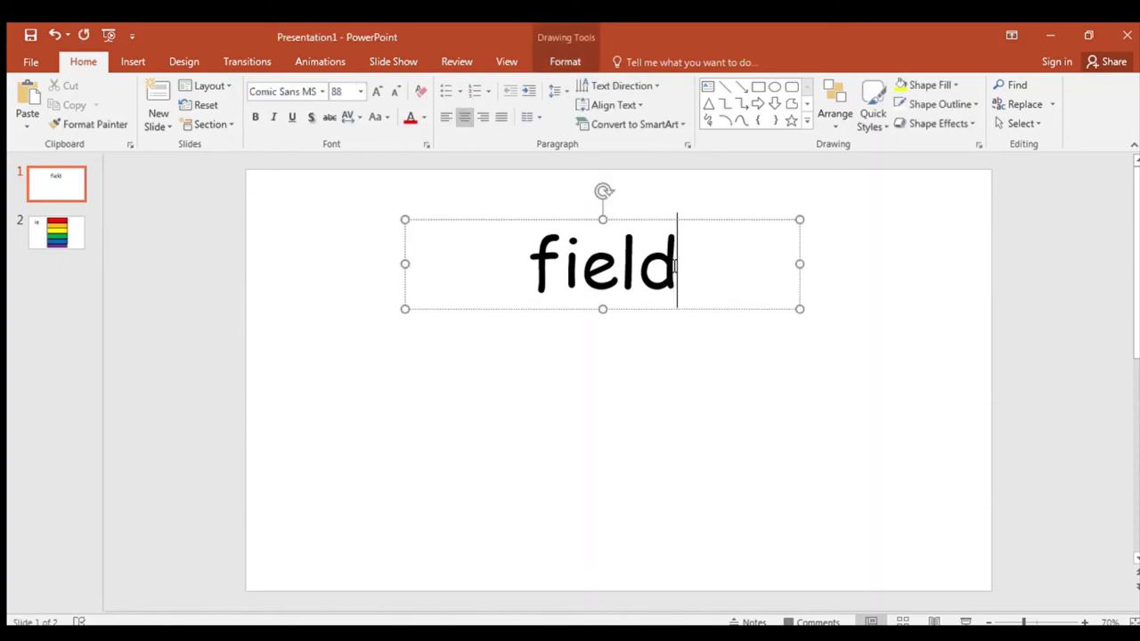
key("BackSpace")
key("BackSpace")
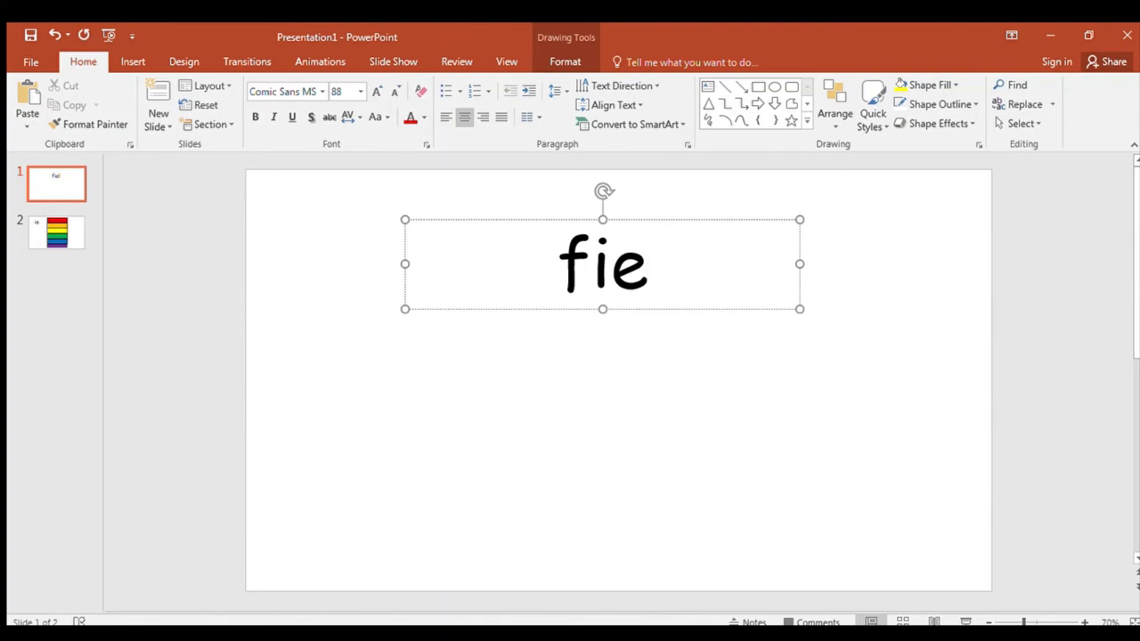
type("rce")
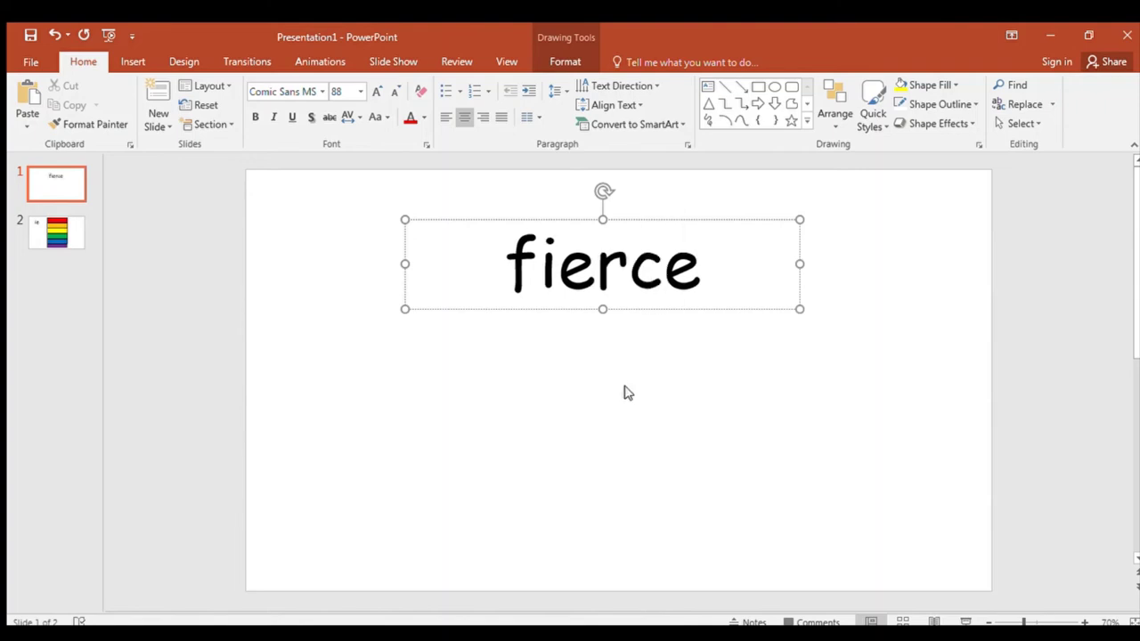
left_click(624, 388)
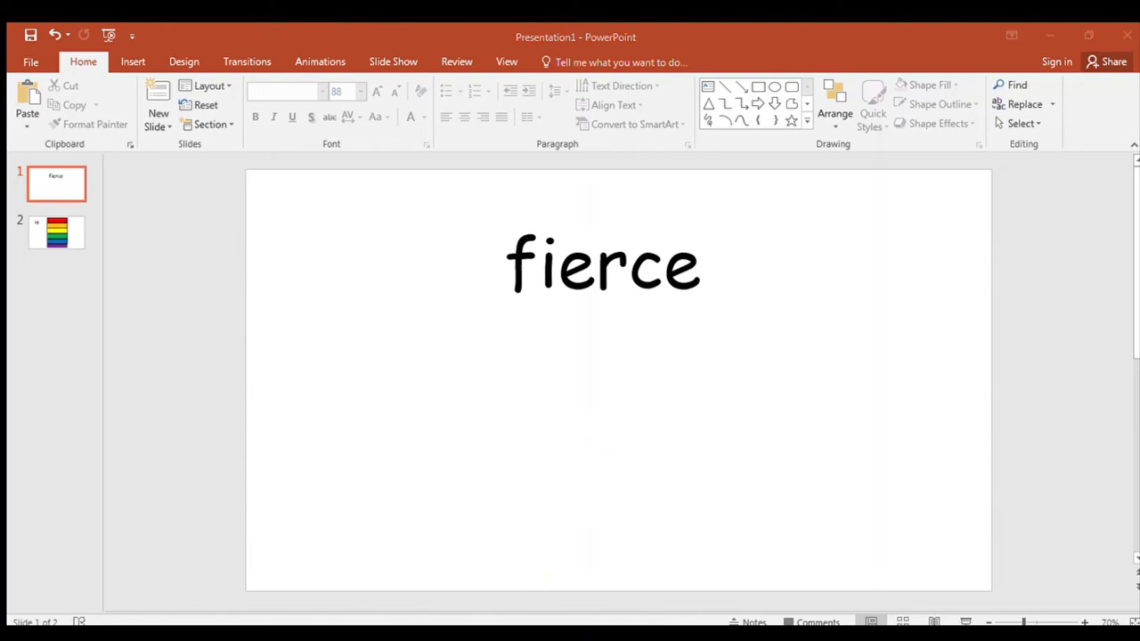
Step: Replace fierce with the spaced word bel ie ve, starting with a lowercase b
left_click(702, 268)
left_click_drag(701, 267, 483, 279)
type("bel")
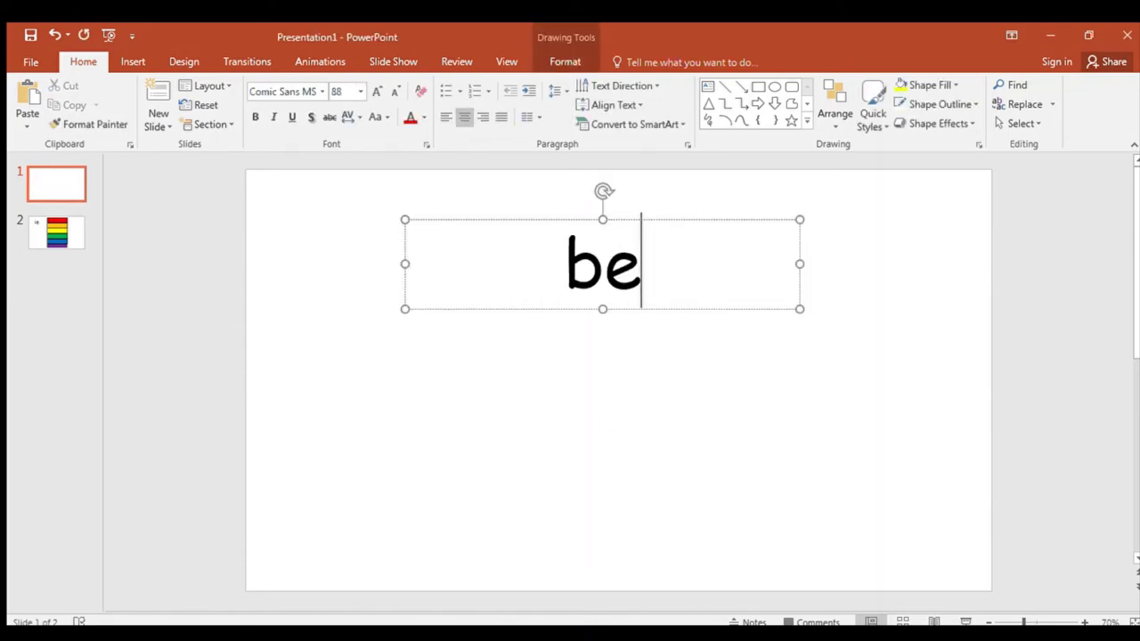
type(" ie ve")
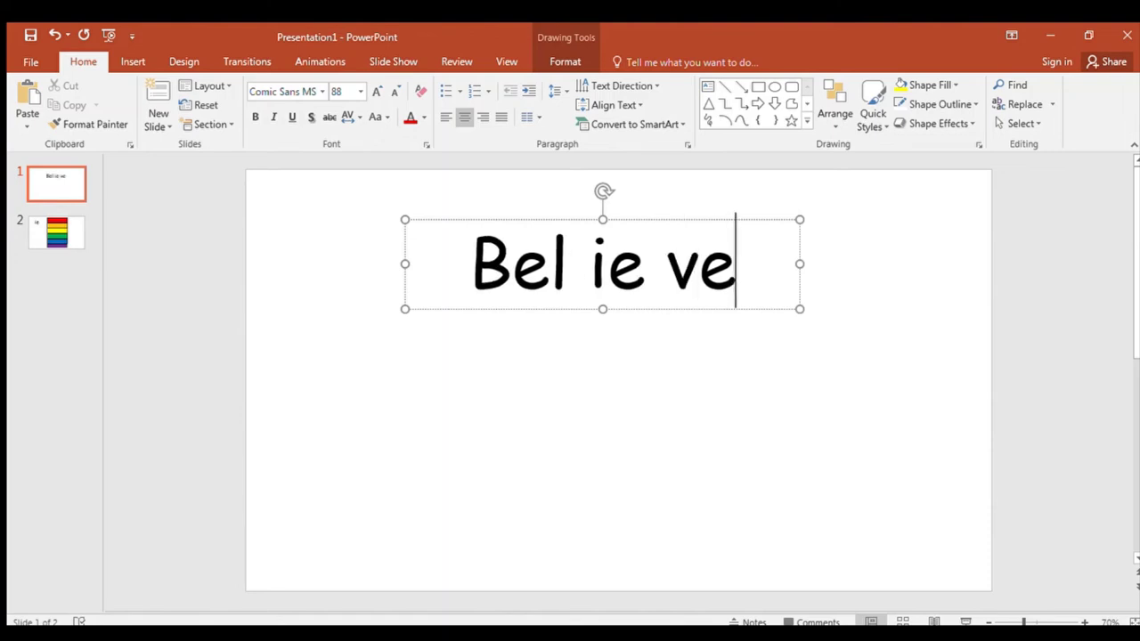
left_click_drag(469, 291, 509, 283)
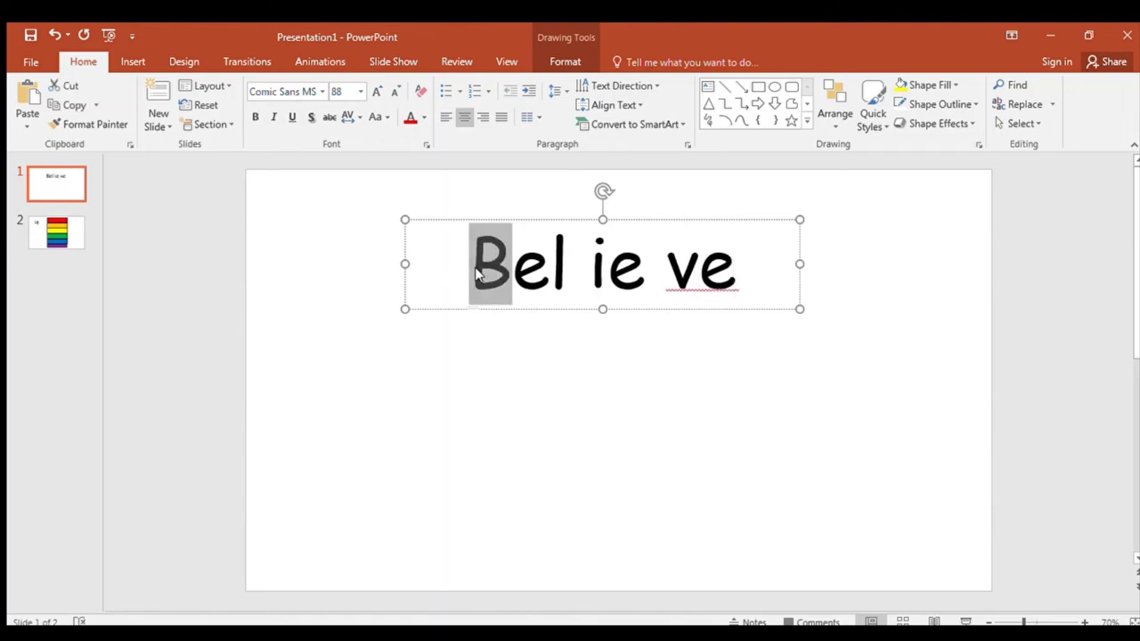
type("b")
left_click(609, 366)
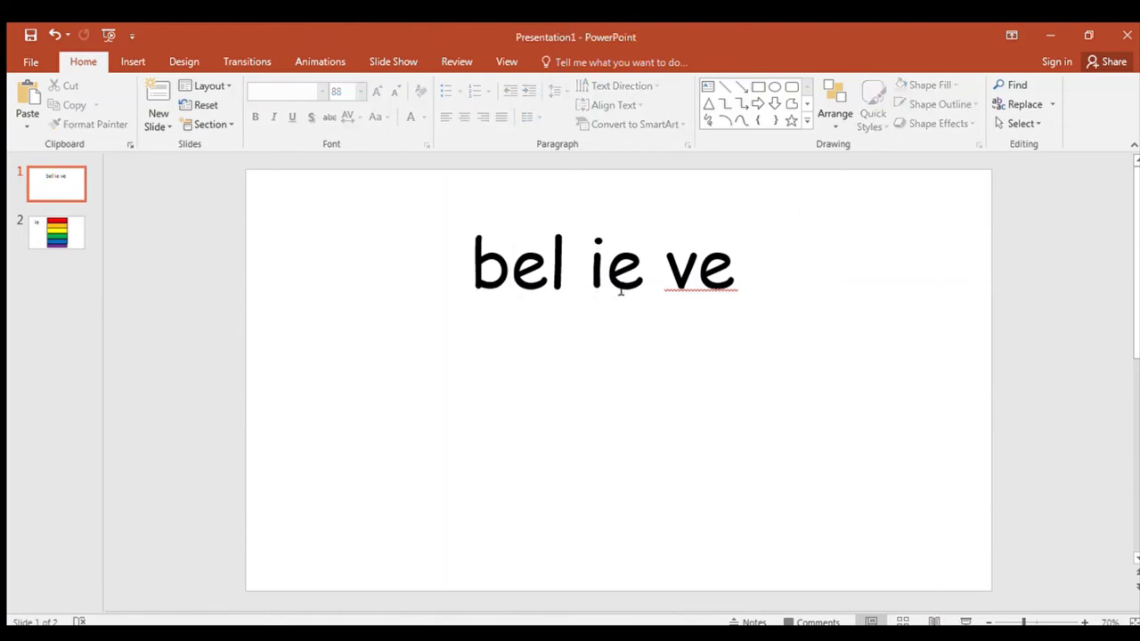
Step: Clear the spelling mark under ve in bel ie ve and deselect the text box
left_click(697, 272)
left_click(713, 323)
left_click(715, 293)
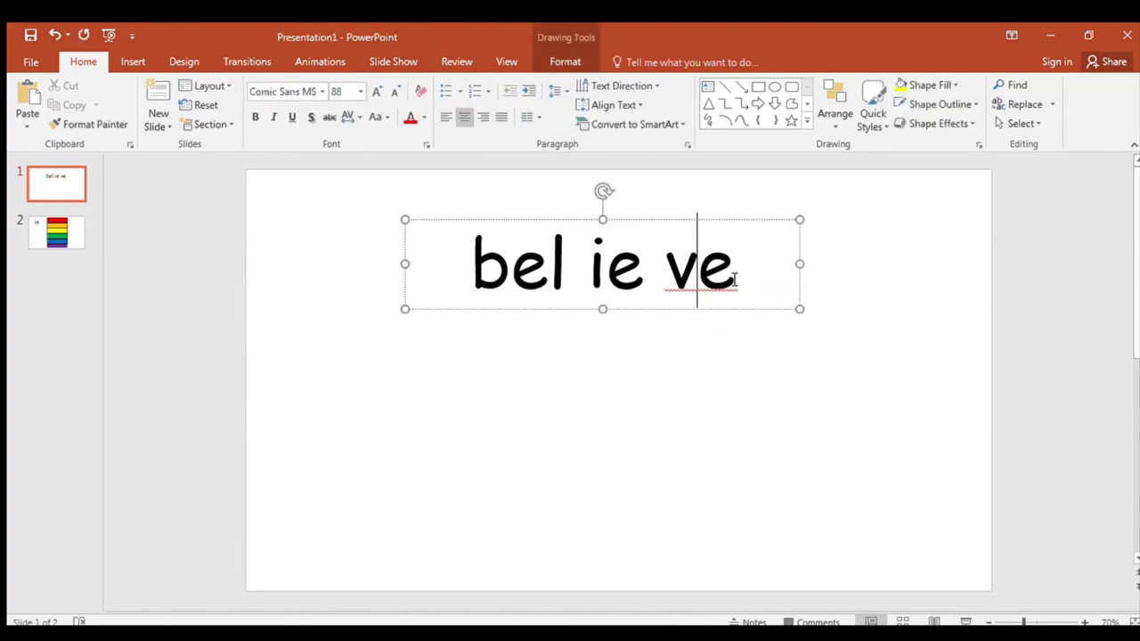
left_click(736, 280)
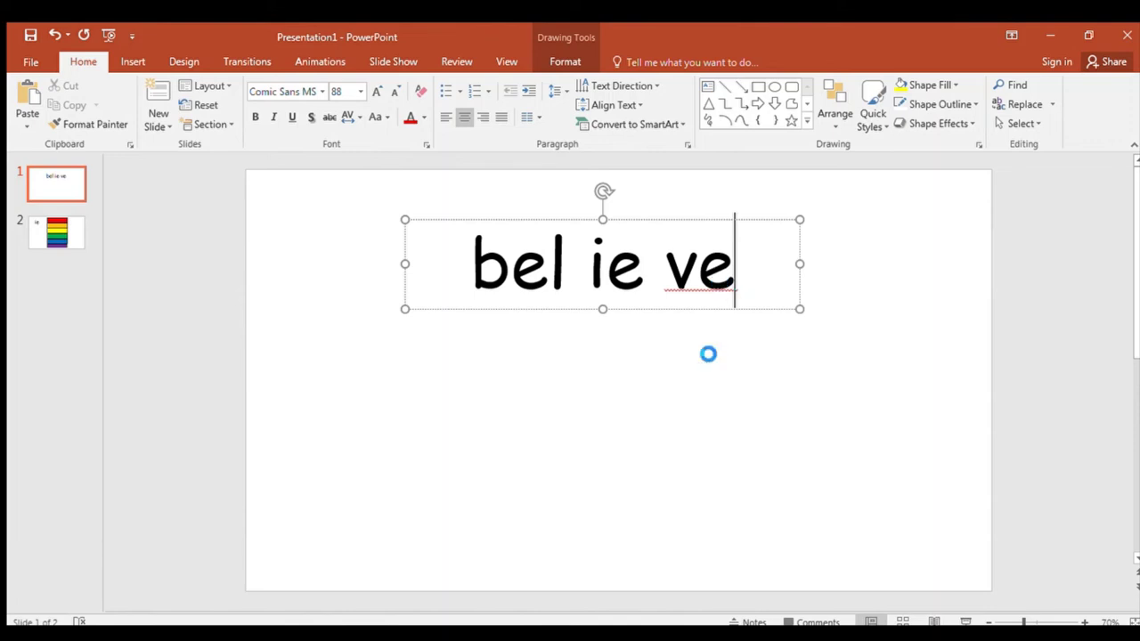
left_click(692, 413)
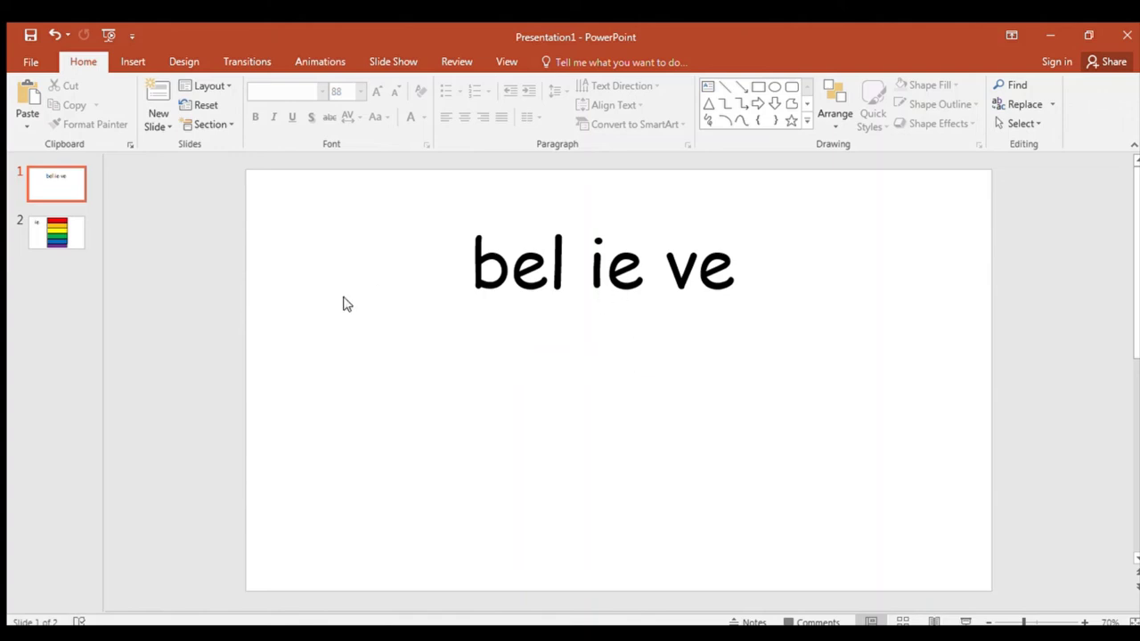
Step: Open the second slide with the ie heading and the coloured bars
left_click(33, 231)
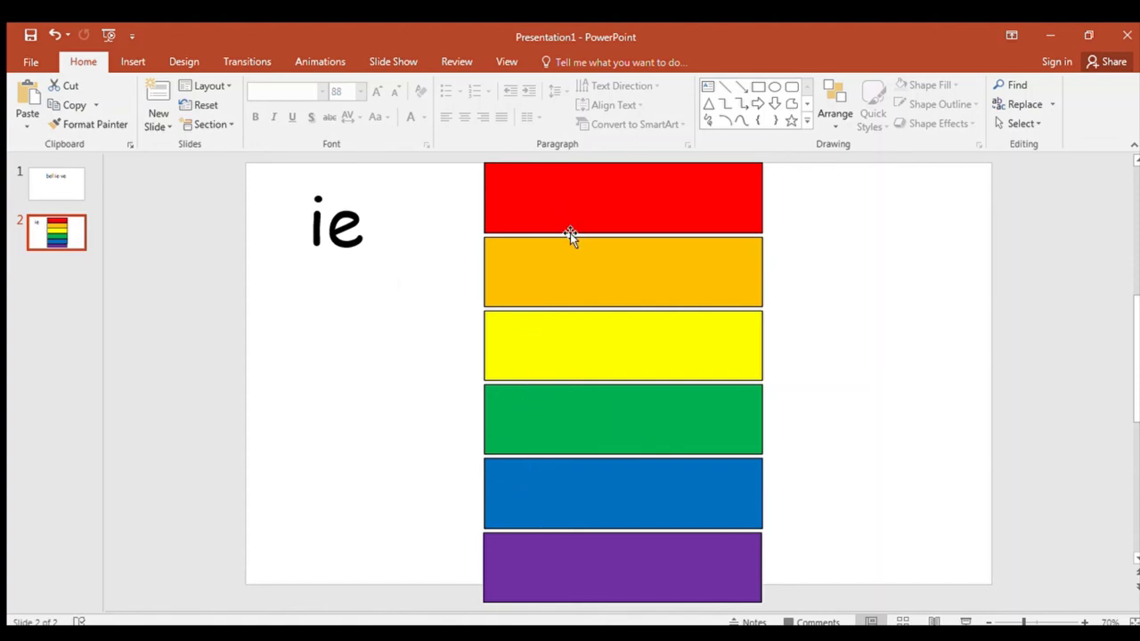
Step: Move the red and orange bars to the right of the word column to uncover field and shield
left_click_drag(564, 221, 836, 213)
left_click(410, 374)
left_click(679, 275)
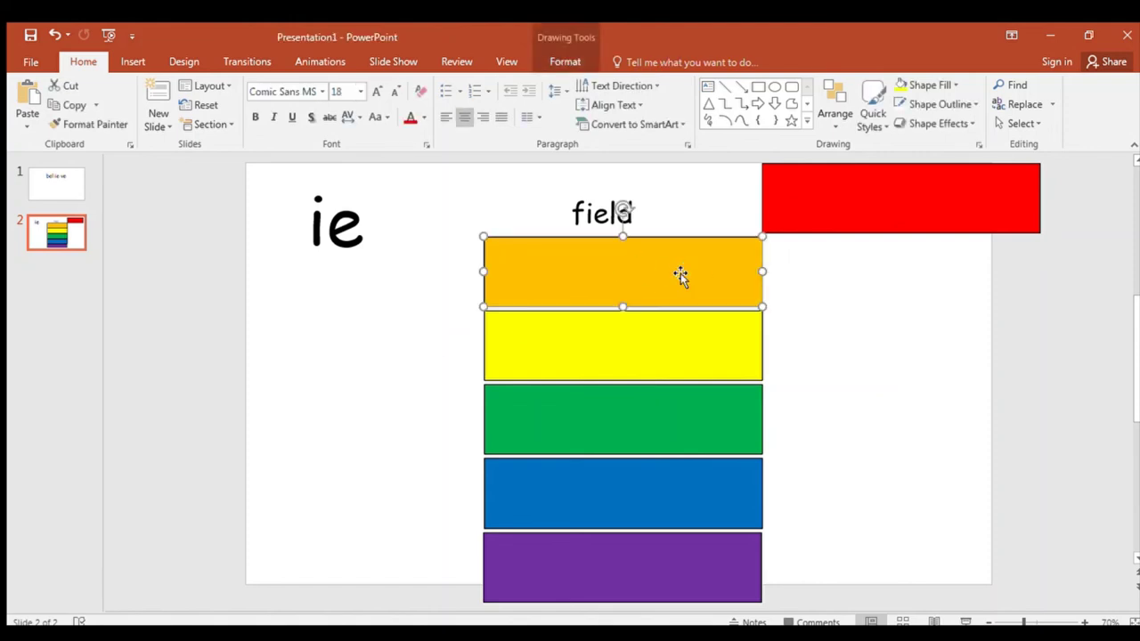
mouse_move(559, 296)
left_mouse_down()
mouse_move(669, 305)
mouse_move(664, 295)
mouse_move(679, 292)
left_mouse_up()
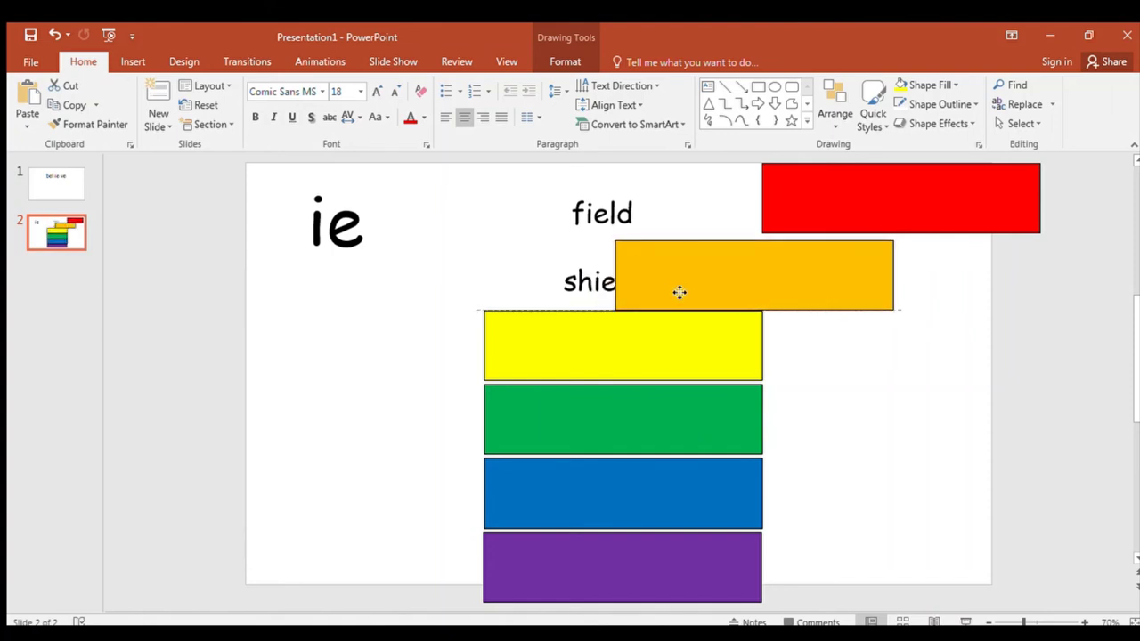
left_click_drag(680, 292, 789, 294)
Step: Uncover thief and mischief by moving the yellow and green bars across, stacked beneath the orange bar
left_click(562, 348)
left_click_drag(540, 348, 819, 361)
left_click(460, 432)
left_click(526, 427)
left_click_drag(667, 412, 765, 412)
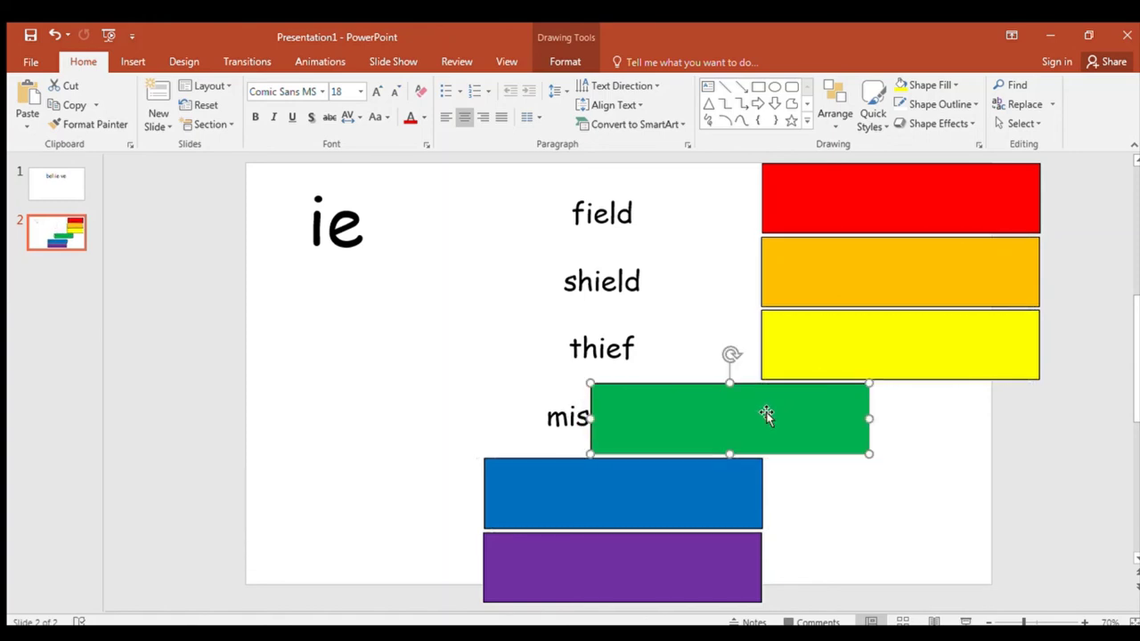
mouse_move(766, 415)
left_mouse_down()
mouse_move(939, 402)
mouse_move(929, 409)
left_mouse_up()
left_click(875, 506)
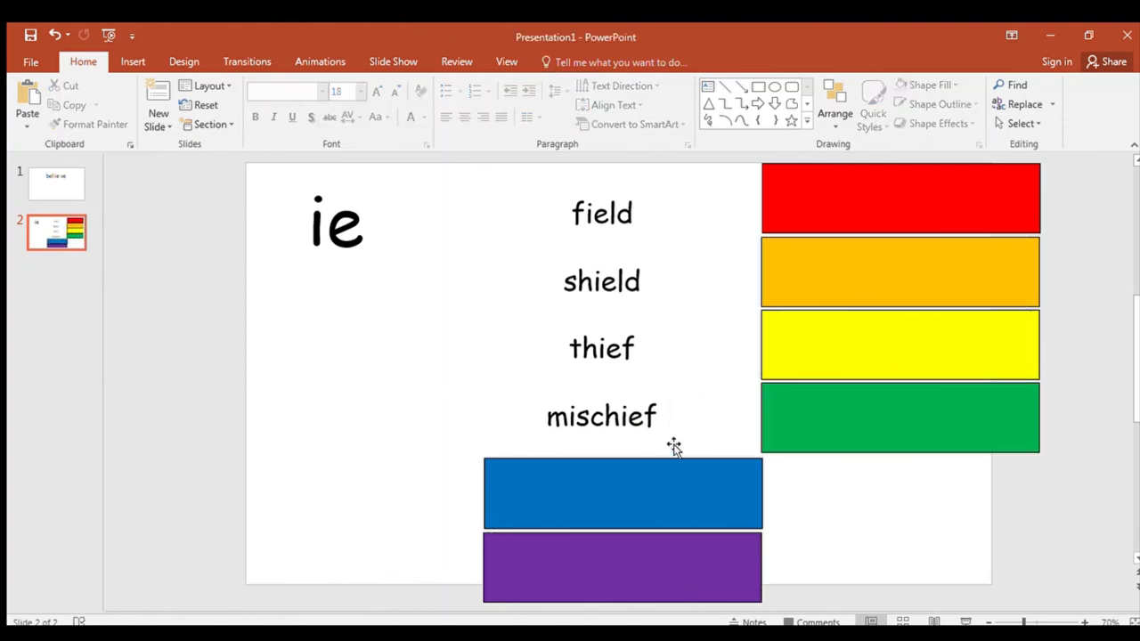
Step: Shift the blue and purple bars beneath the green one to uncover brief and priest, leaving nothing selected
left_click(583, 493)
left_click(350, 510)
left_click_drag(552, 501, 829, 497)
left_click(374, 532)
left_click(614, 576)
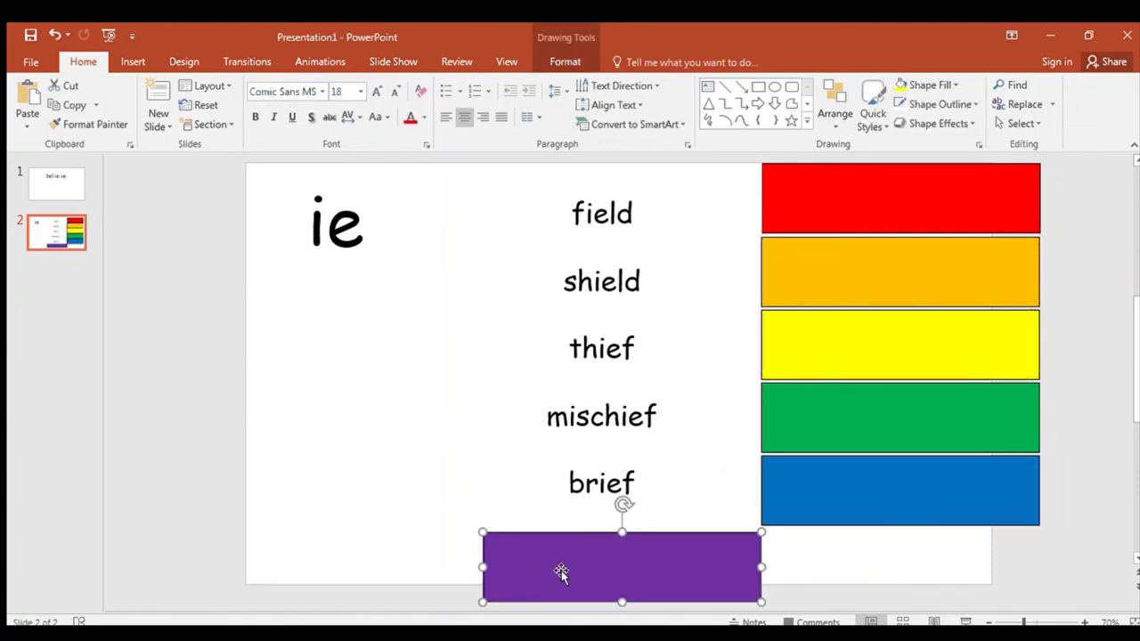
left_click_drag(561, 573, 838, 563)
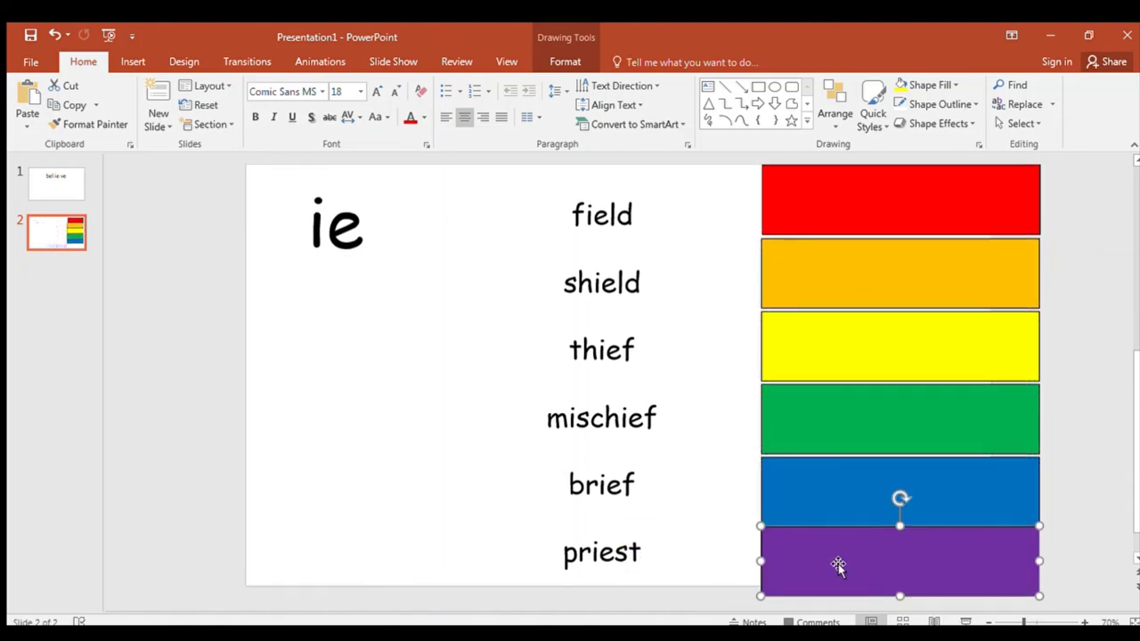
left_click(787, 571)
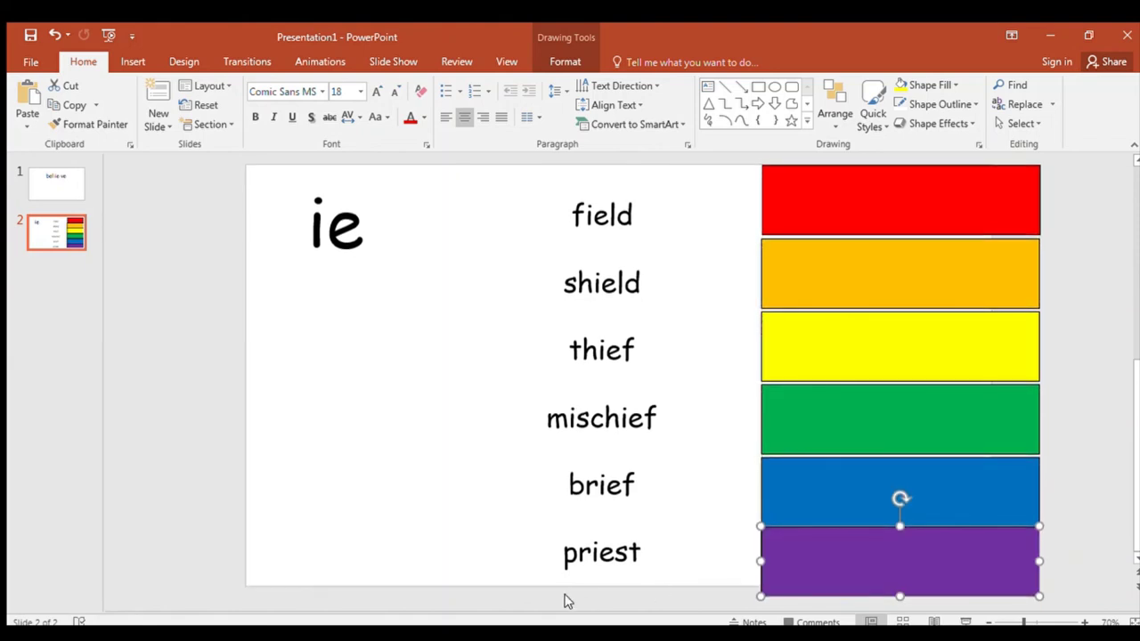
left_click(490, 566)
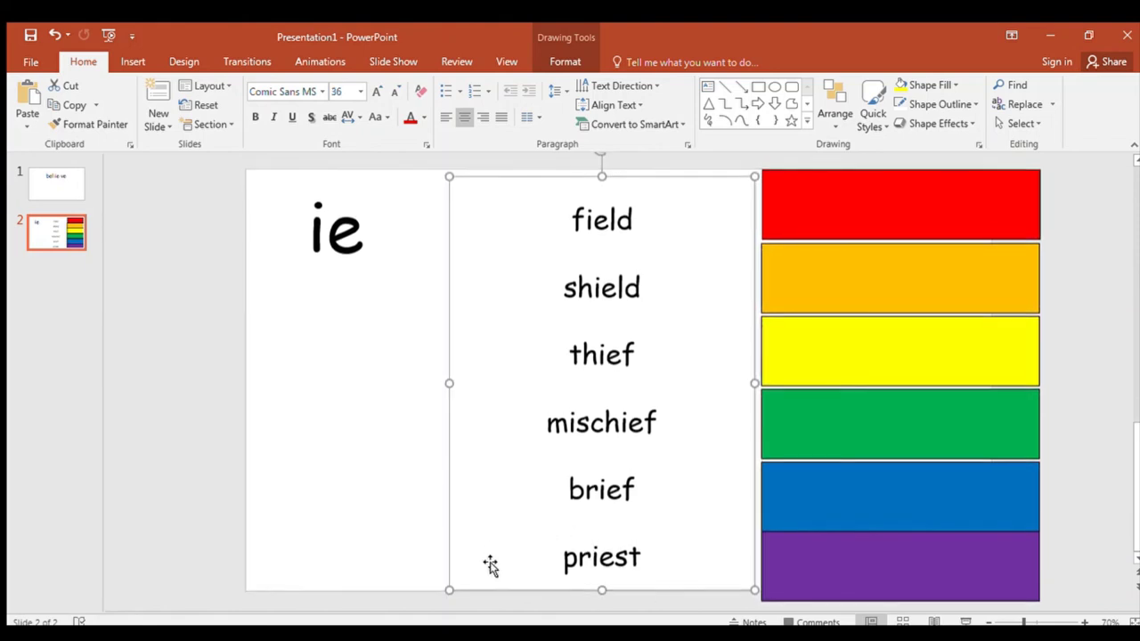
left_click(369, 571)
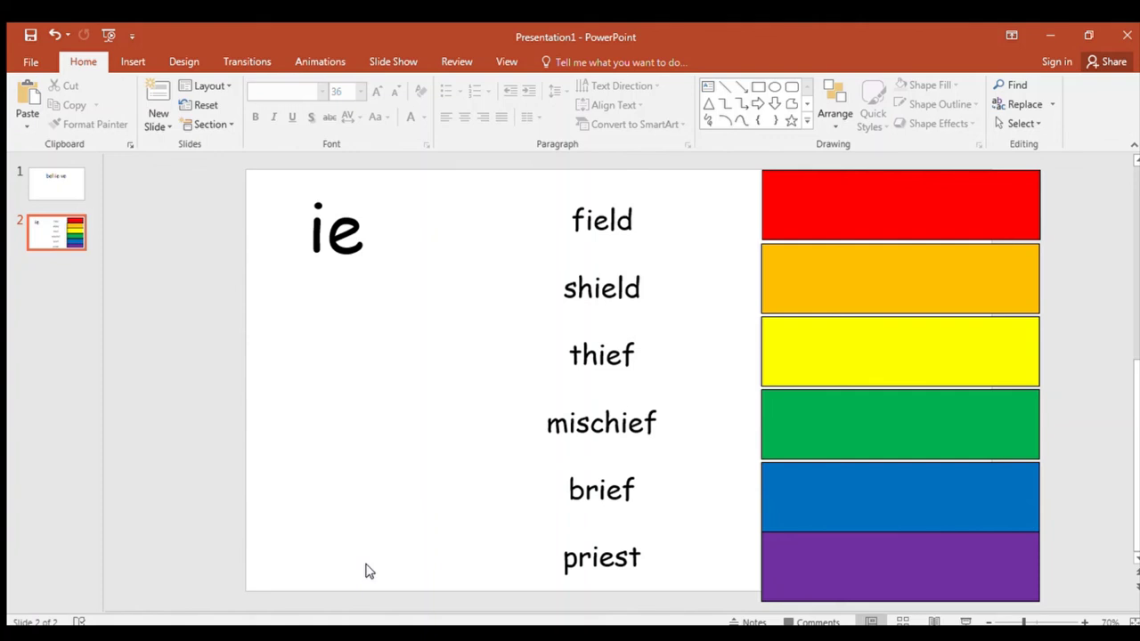
Step: Move the word list slightly up the slide and add achieve as a new line below priest
left_click(628, 404)
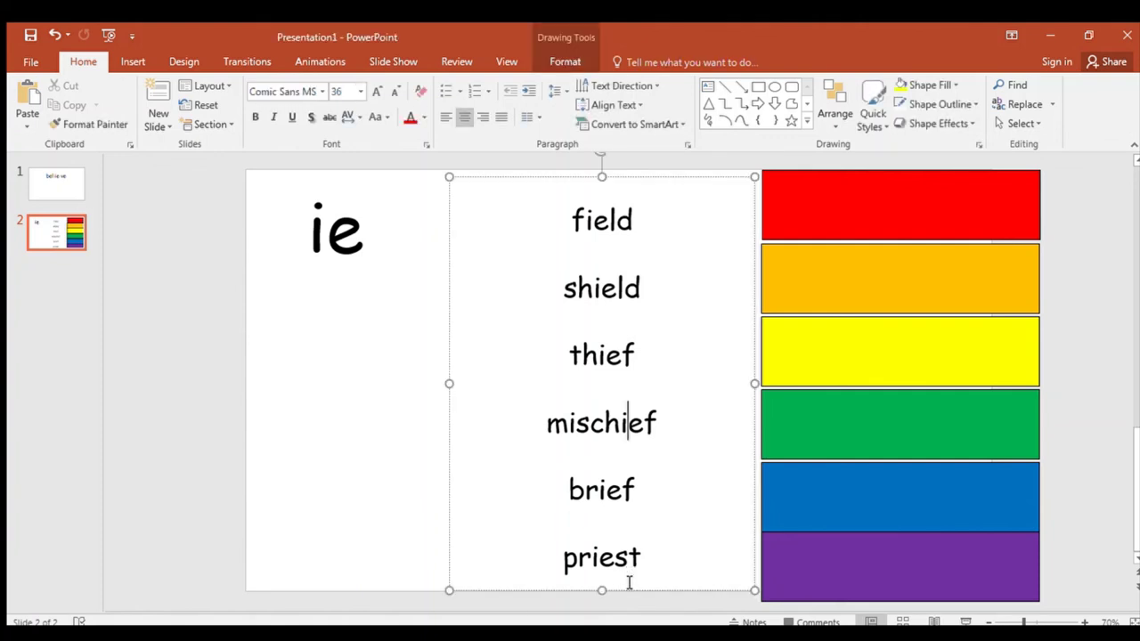
left_click_drag(623, 589, 623, 554)
left_click(640, 528)
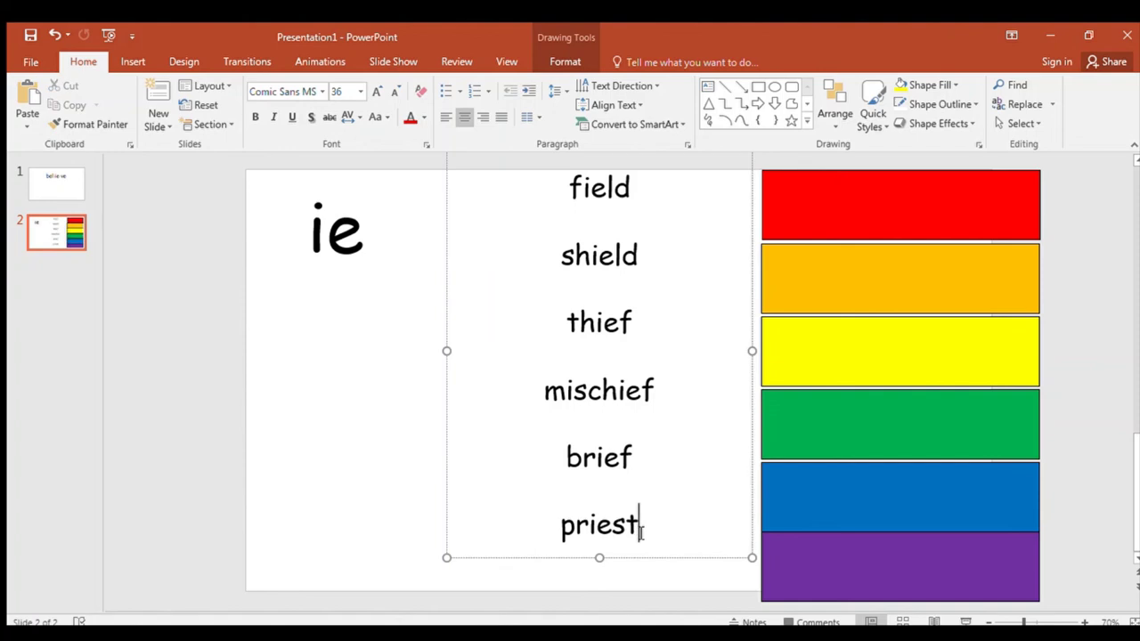
left_click(605, 567)
key("ctrl+a")
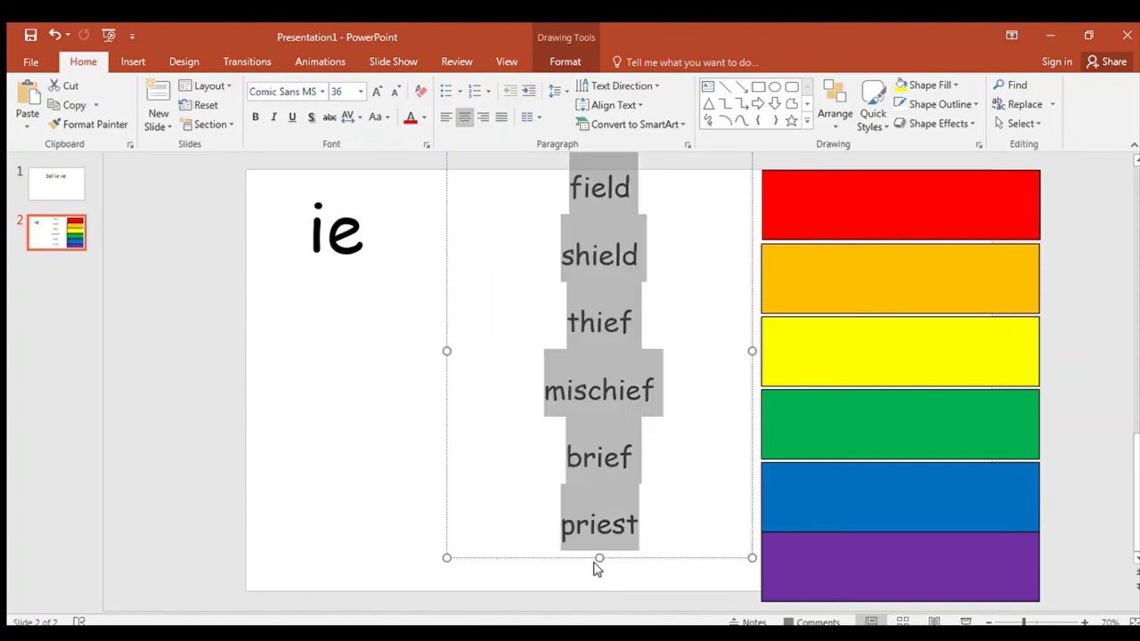
left_click(650, 548)
key("Return")
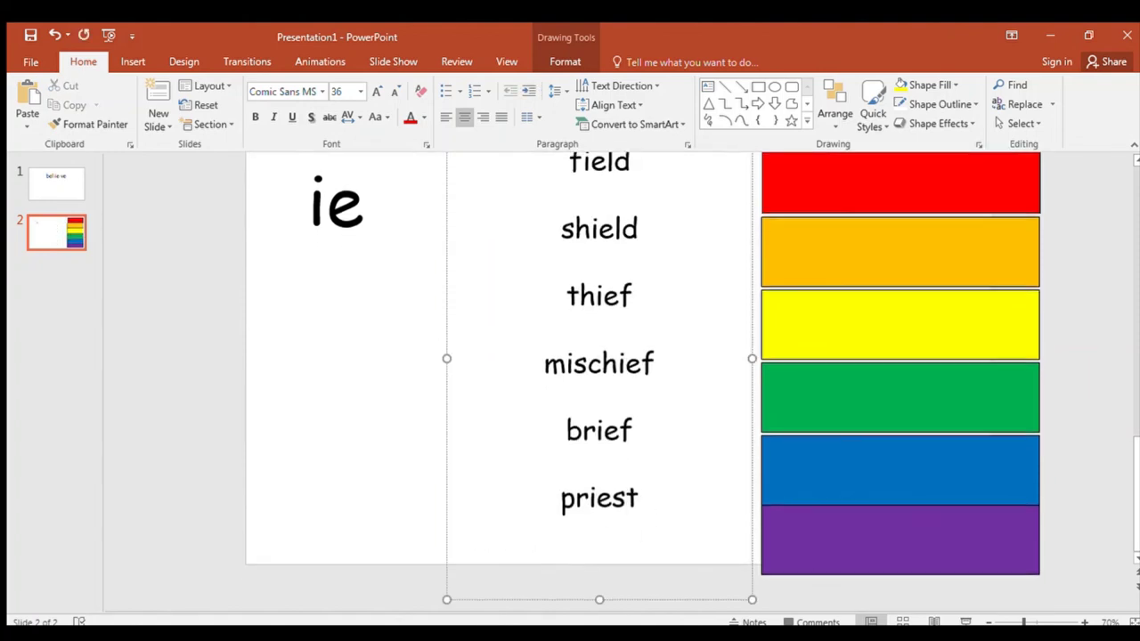
type("achieve")
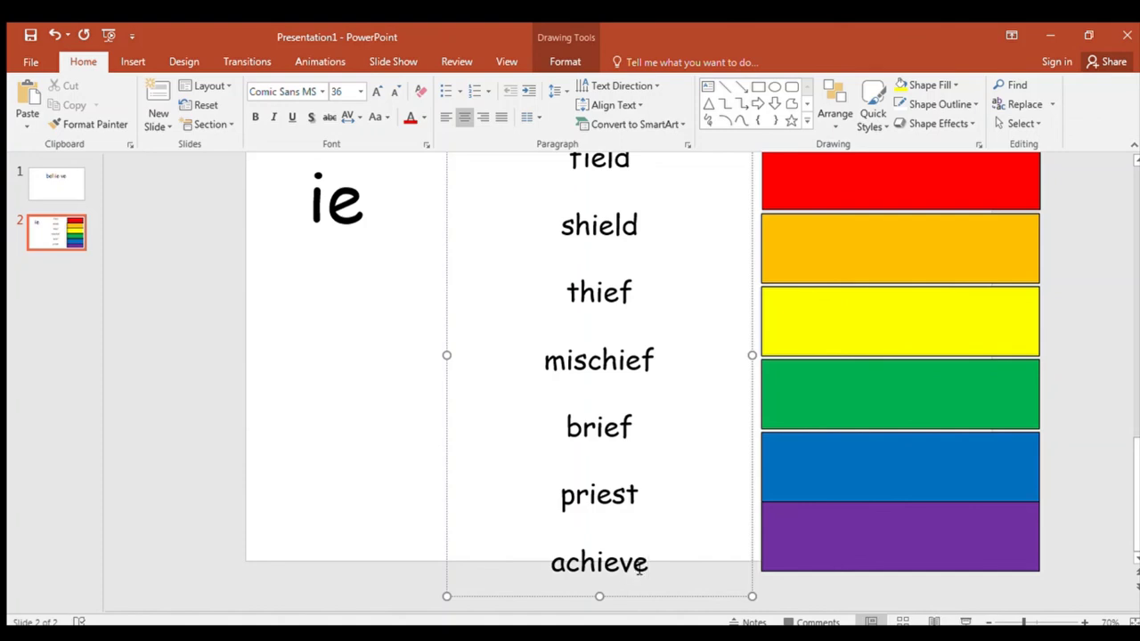
left_click(375, 485)
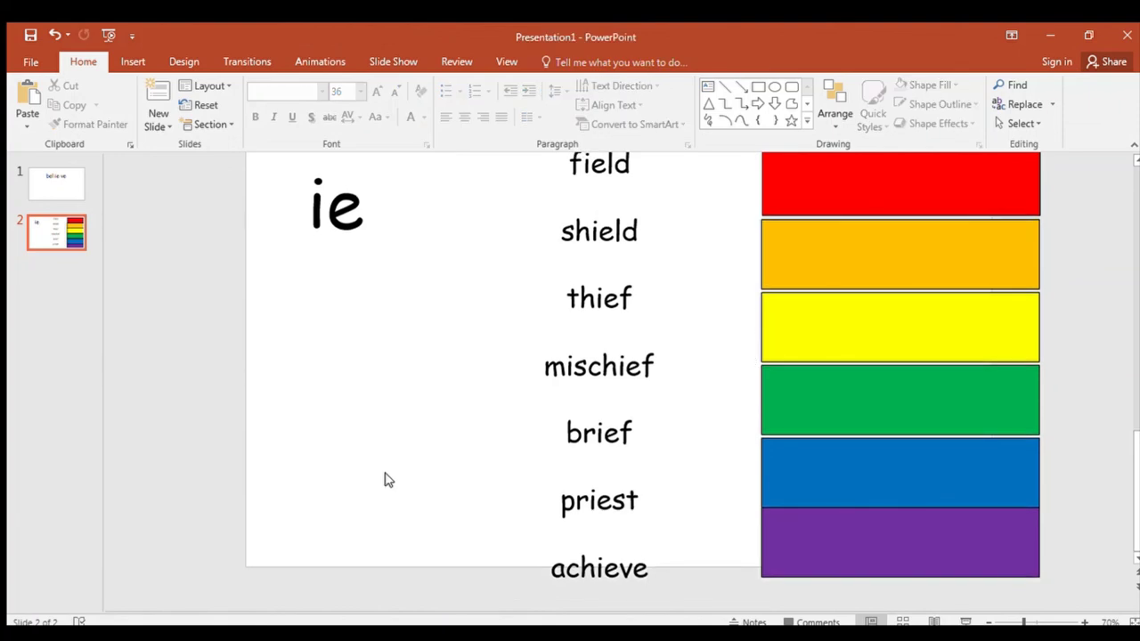
left_click_drag(1135, 457, 1135, 453)
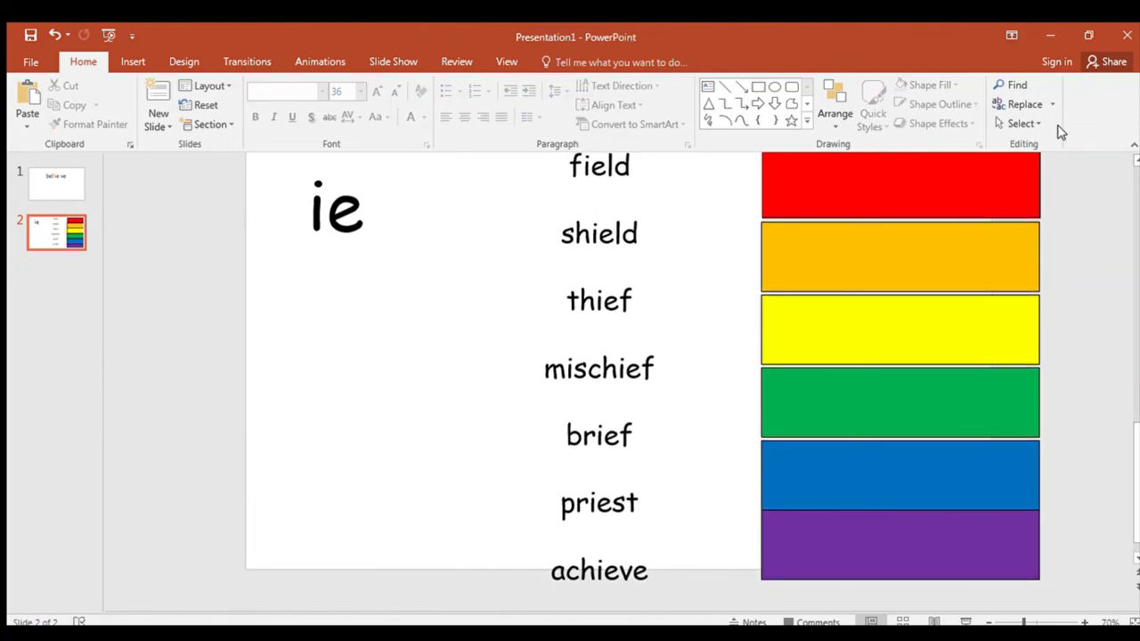